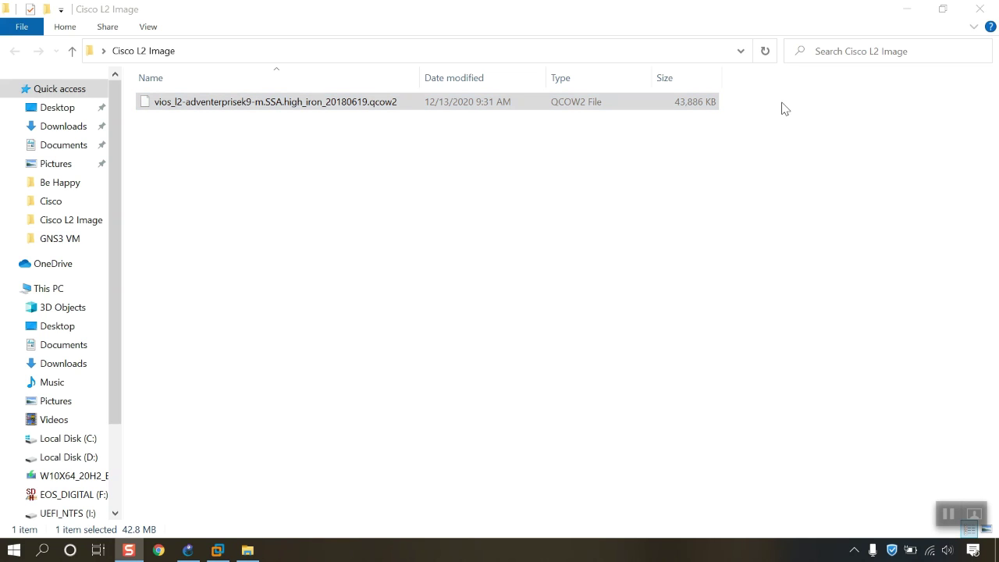
# Step: Switch from the Cisco L2 Image folder to GNS3 and check the status of the local server and the GNS3 VM
pyautogui.click(906, 10)
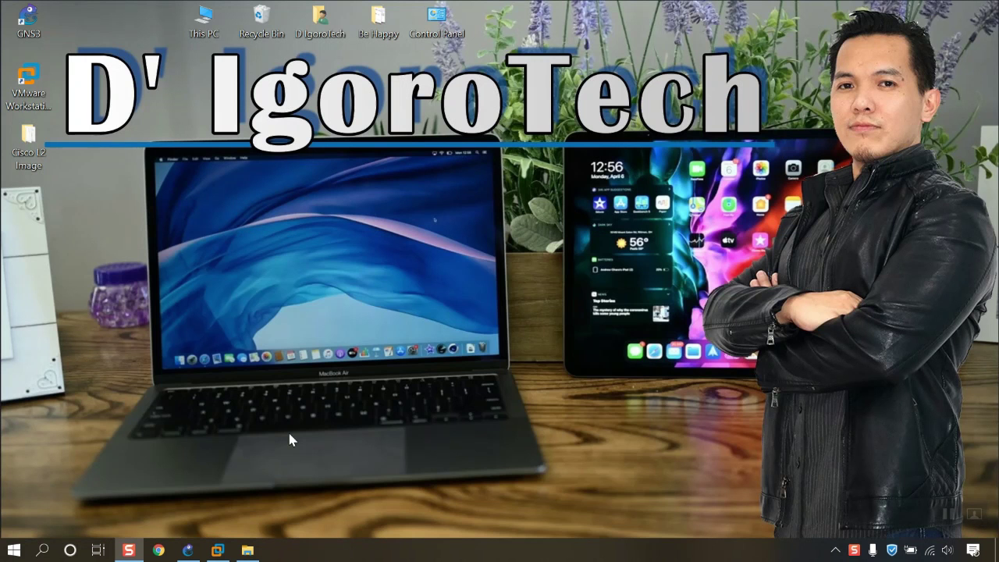
pyautogui.click(187, 550)
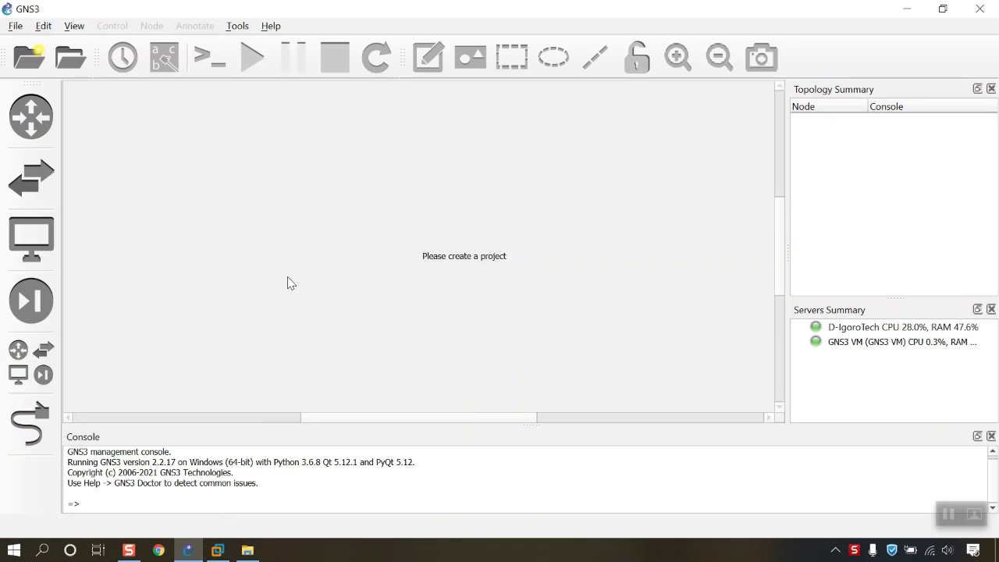
pyautogui.click(852, 345)
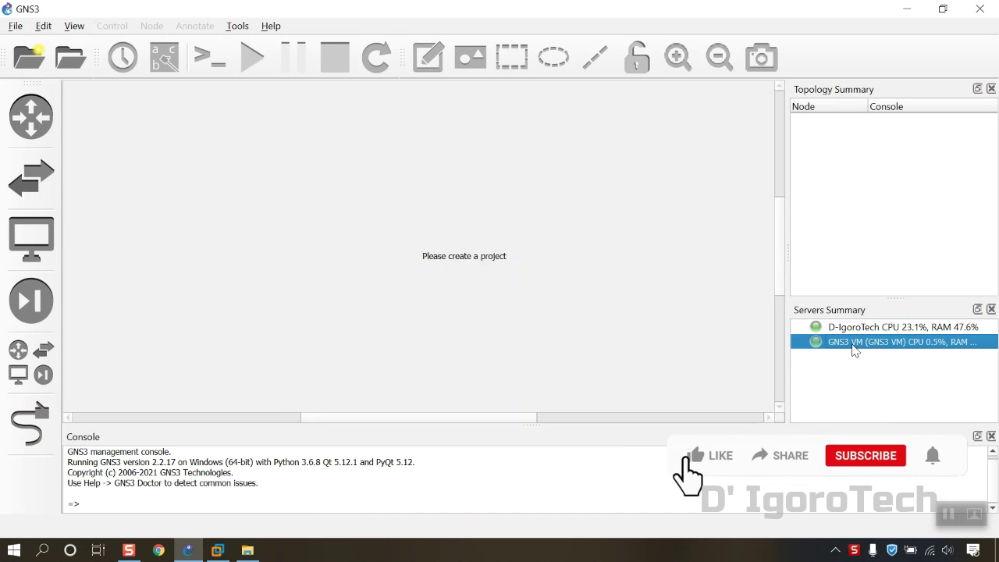
pyautogui.click(854, 331)
pyautogui.click(856, 345)
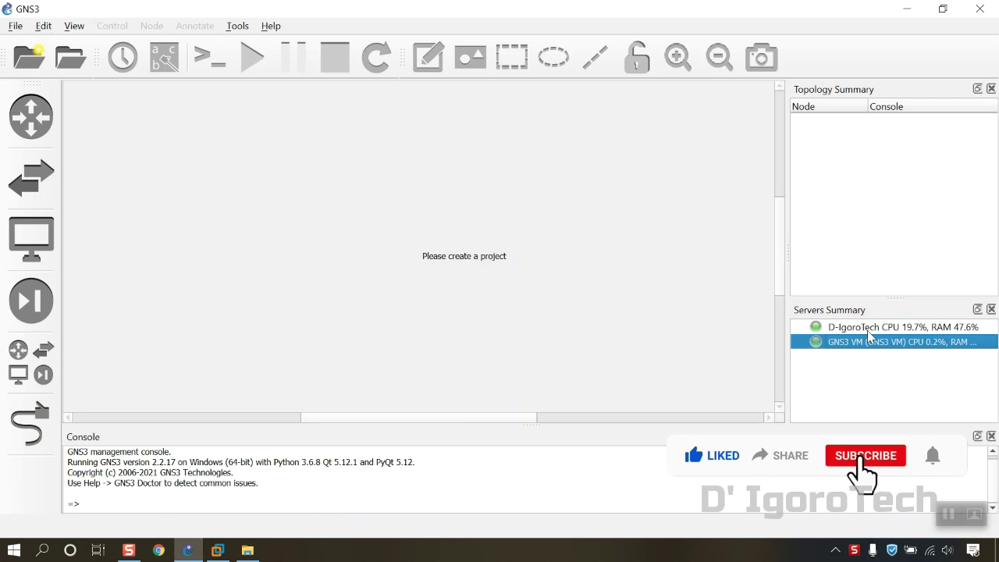
pyautogui.click(861, 327)
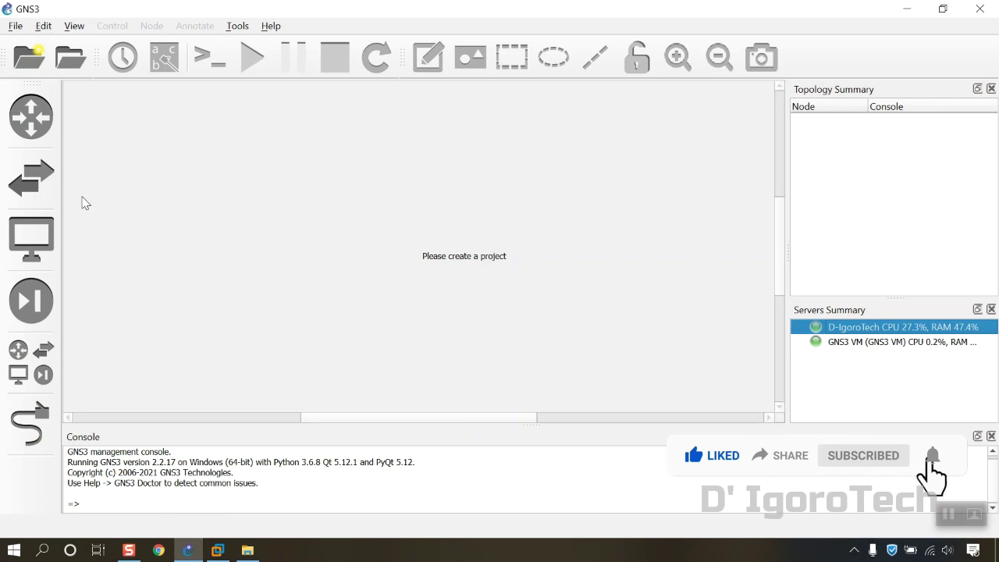
# Step: Start a new switch template from the GNS3 server's appliances and select the Cisco IOSvL2 appliance
pyautogui.click(43, 188)
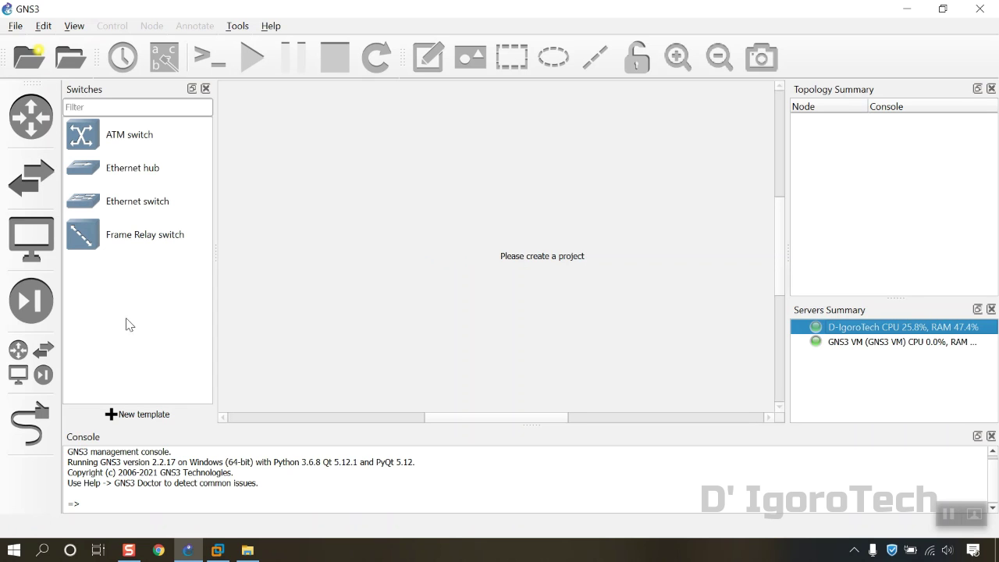
pyautogui.click(139, 414)
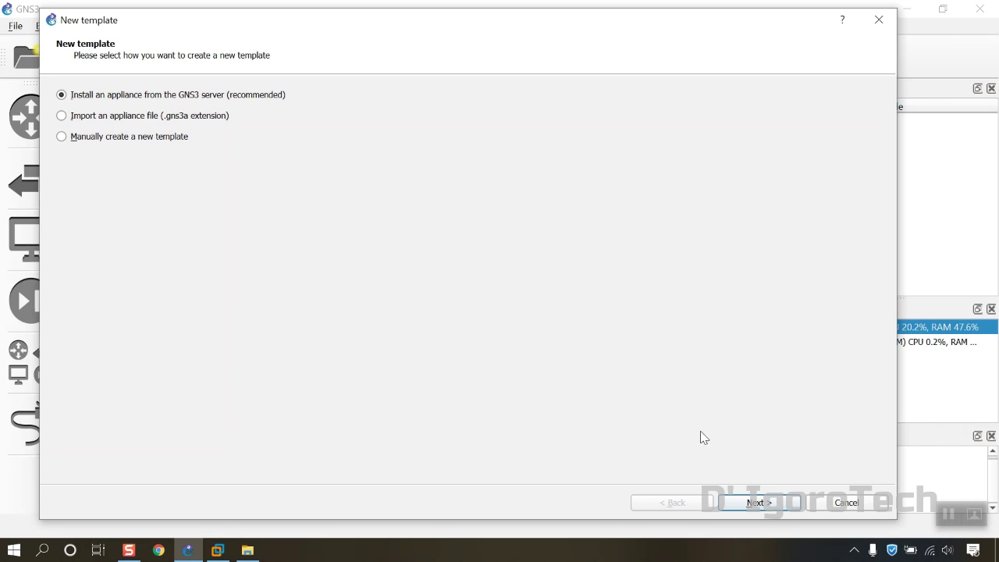
pyautogui.click(754, 502)
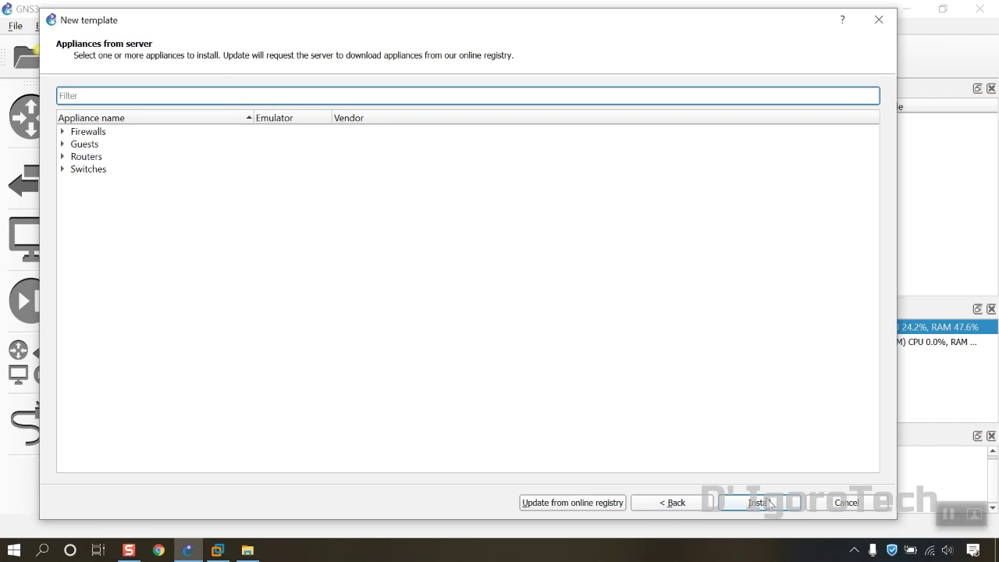
pyautogui.click(63, 170)
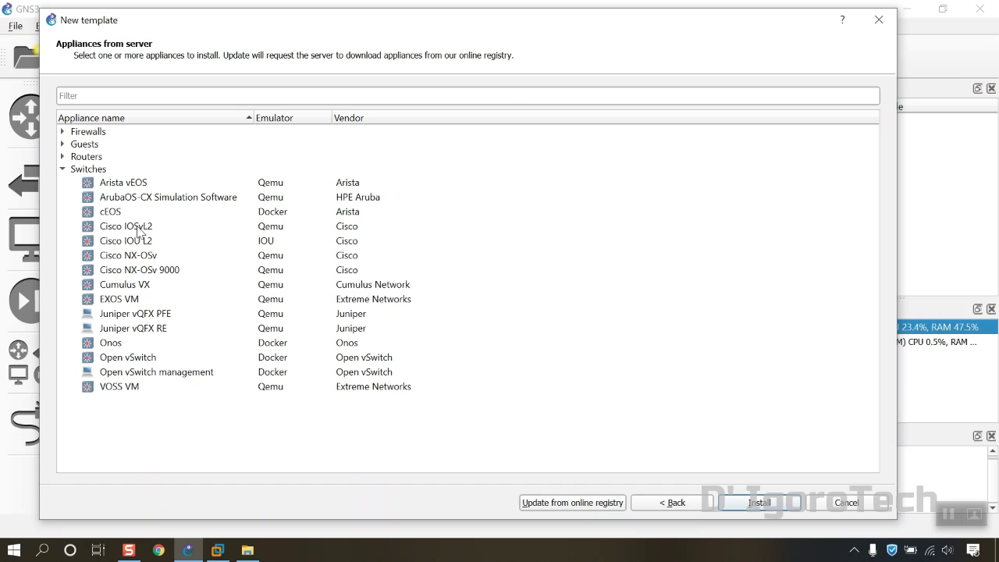
pyautogui.click(138, 231)
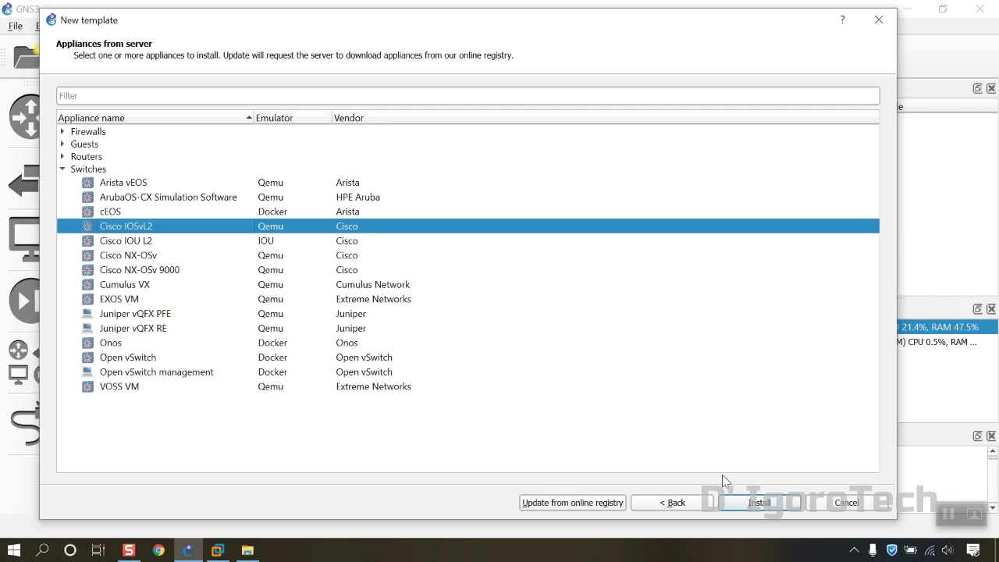
# Step: Begin installing the appliance on the GNS3 VM with the Qemu binary /usr/bin/qemu-system-x86_64 (v3.1.0)
pyautogui.click(747, 504)
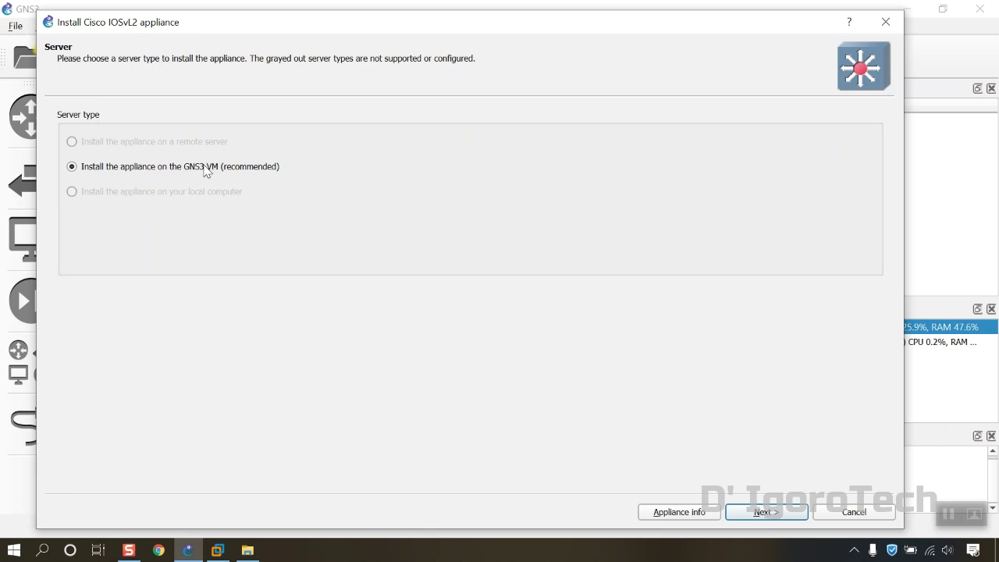
pyautogui.click(764, 512)
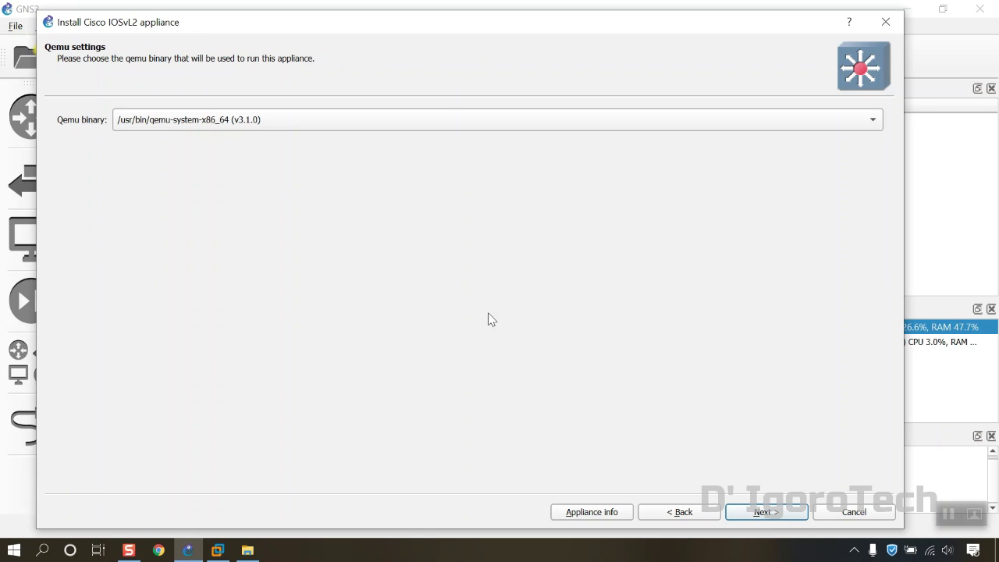
pyautogui.click(765, 512)
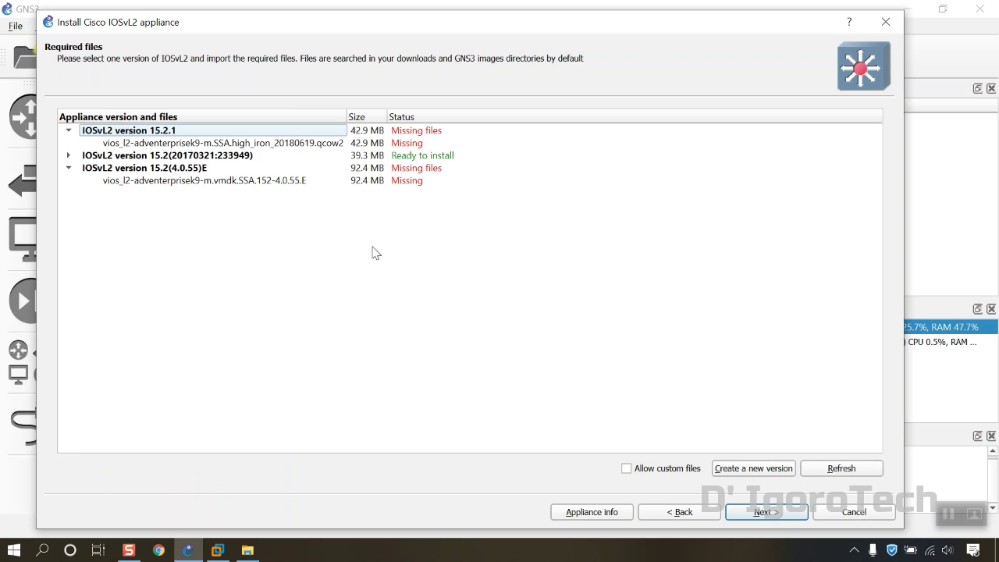
# Step: Import vios_l2-adventerprisek9-m.SSA.high_iron_20180619.qcow2 from the desktop's Cisco L2 Image folder as the required file for IOSvL2 version 15.2.1
pyautogui.moveTo(337, 28); pyautogui.dragTo(331, 22)
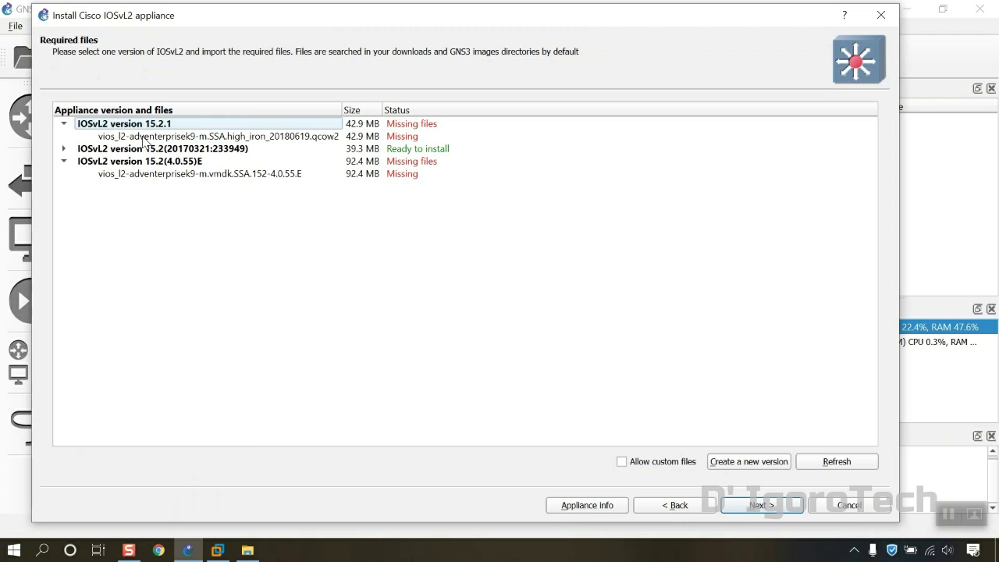
pyautogui.click(195, 136)
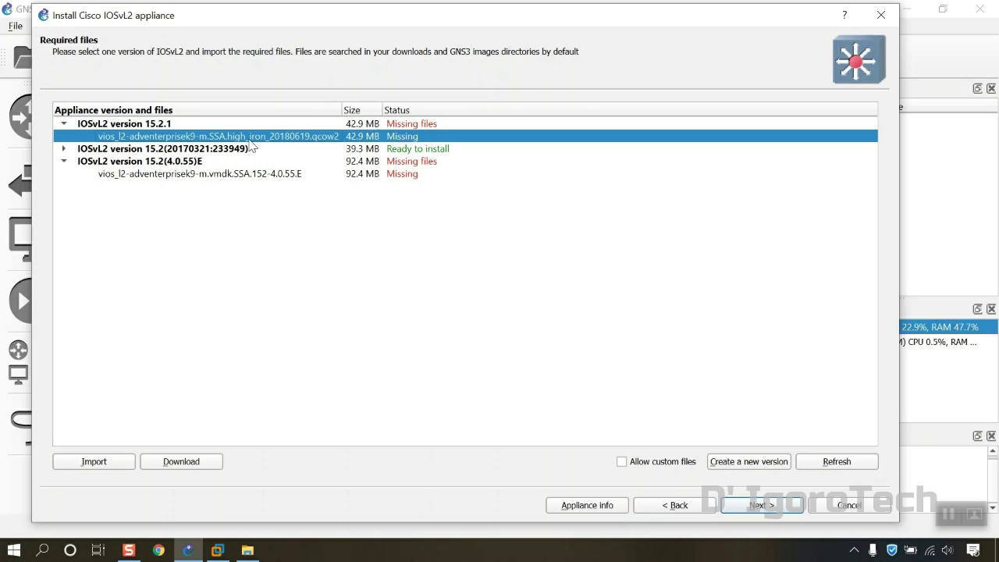
pyautogui.click(111, 464)
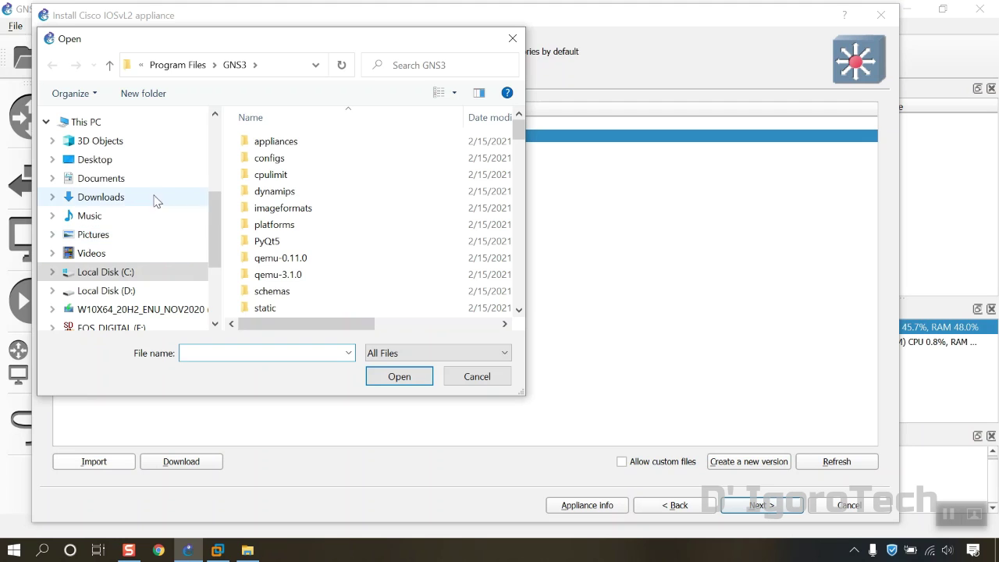
pyautogui.click(106, 165)
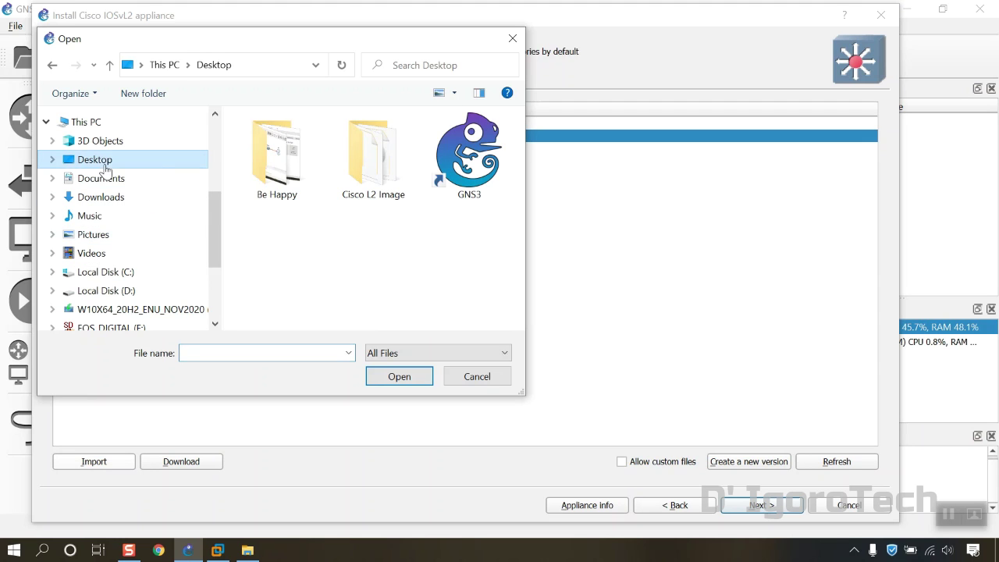
pyautogui.doubleClick(362, 190)
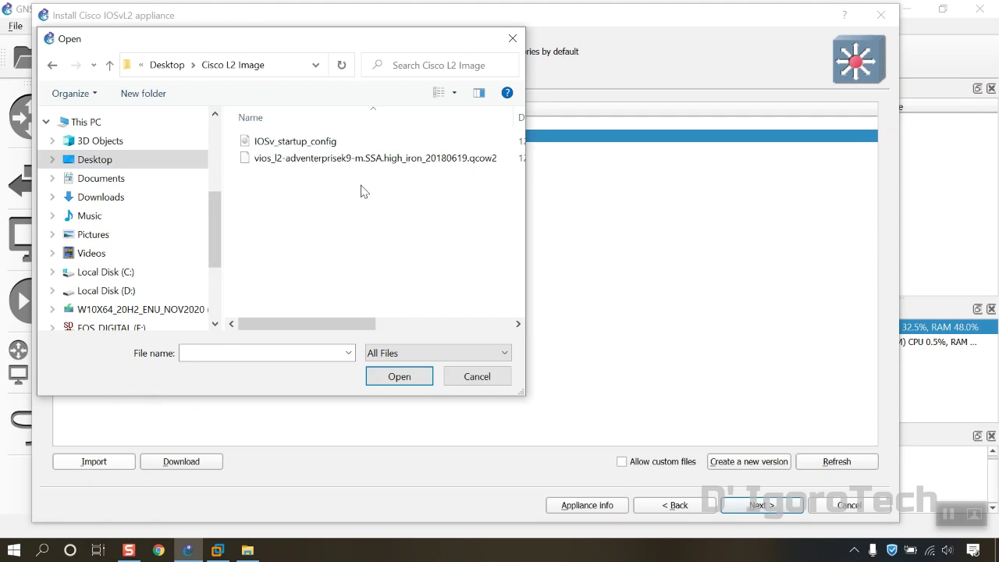
pyautogui.click(312, 161)
pyautogui.moveTo(389, 39); pyautogui.dragTo(377, 168)
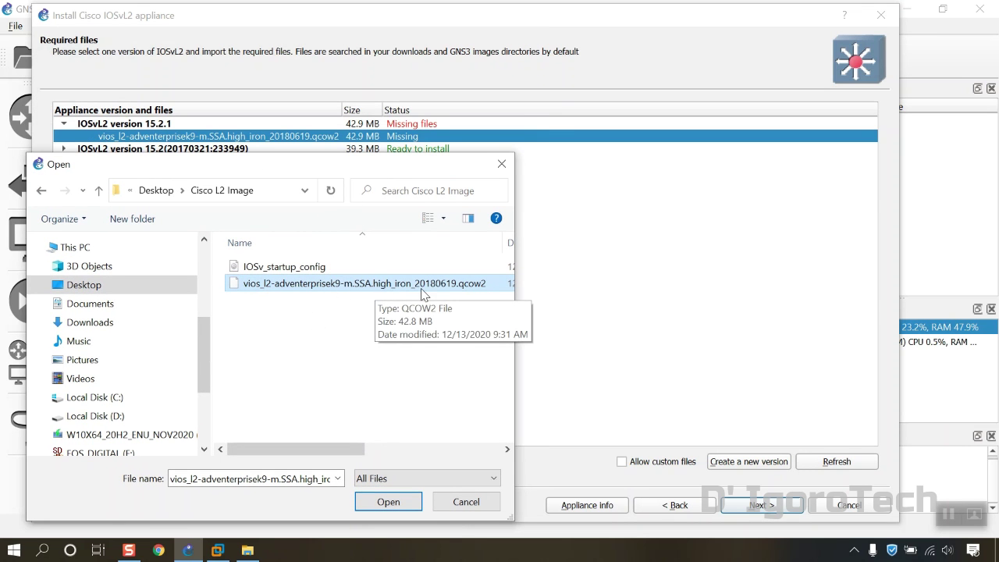
pyautogui.click(388, 502)
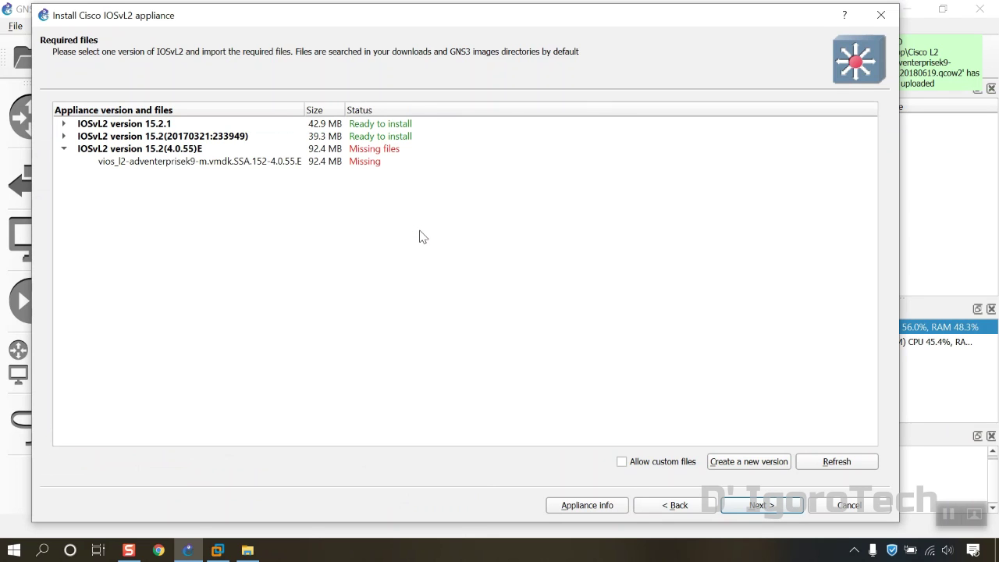
# Step: Install Cisco IOSvL2 version 15.2.1 and finish creating its template
pyautogui.click(64, 124)
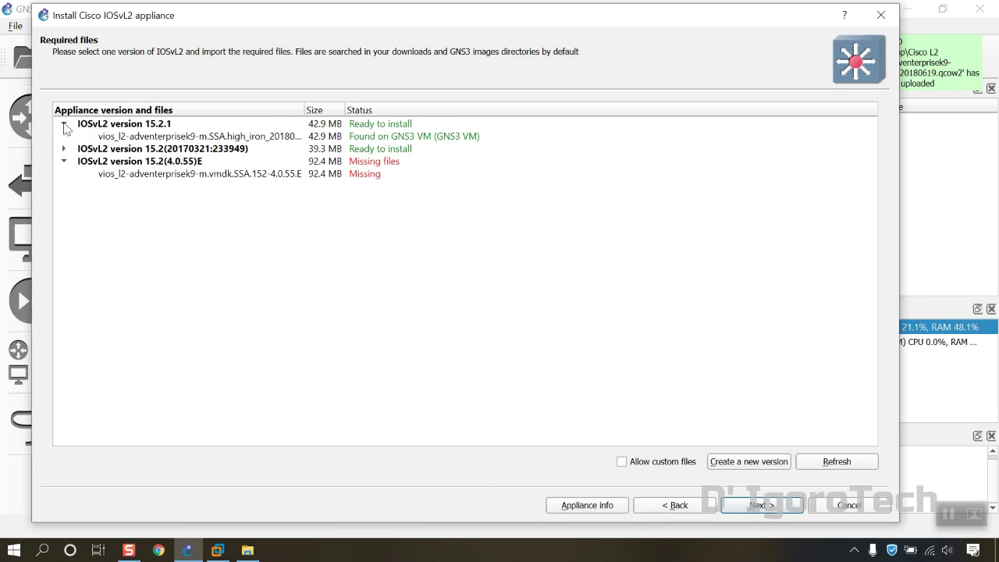
pyautogui.click(391, 127)
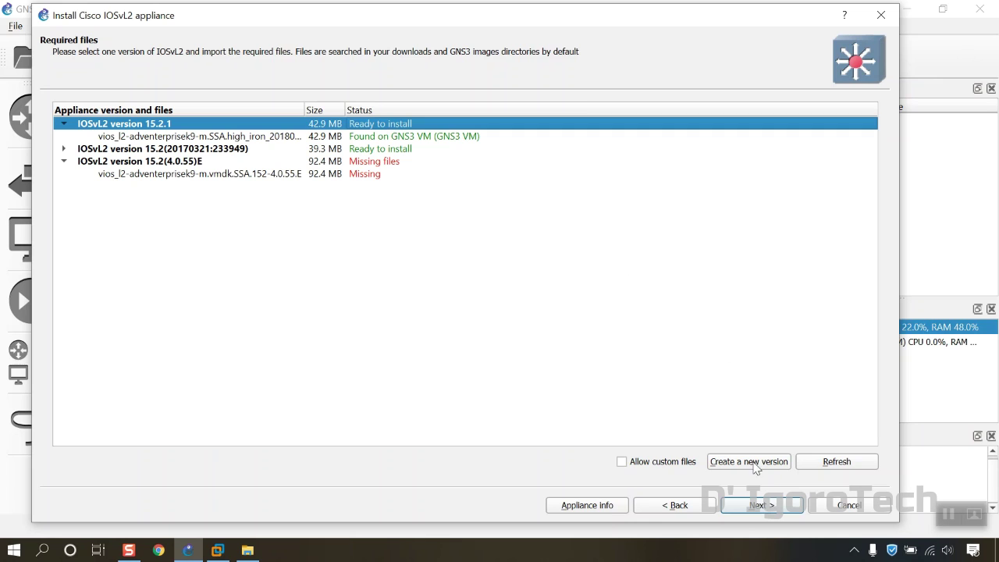
pyautogui.click(761, 504)
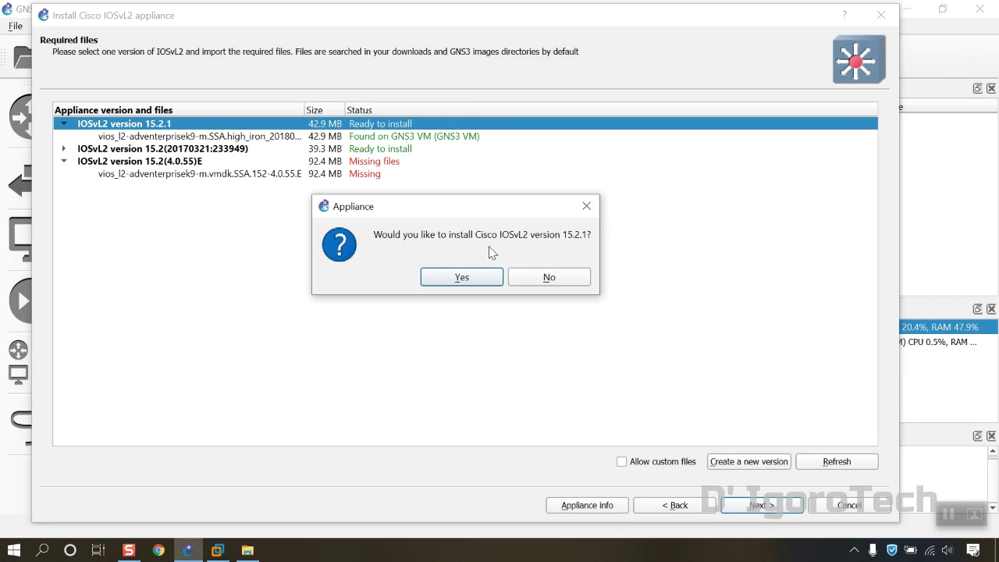
pyautogui.click(473, 281)
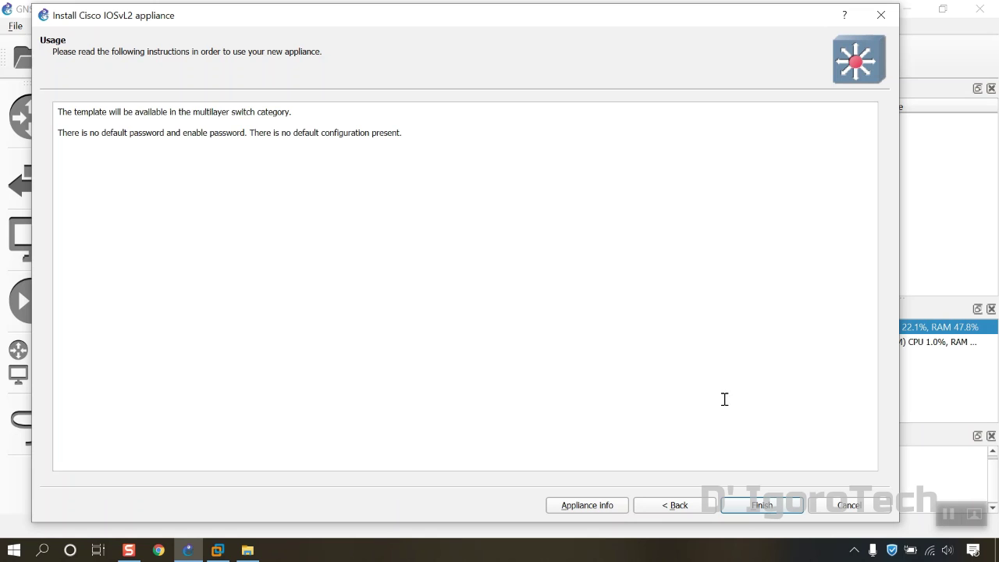
pyautogui.click(762, 505)
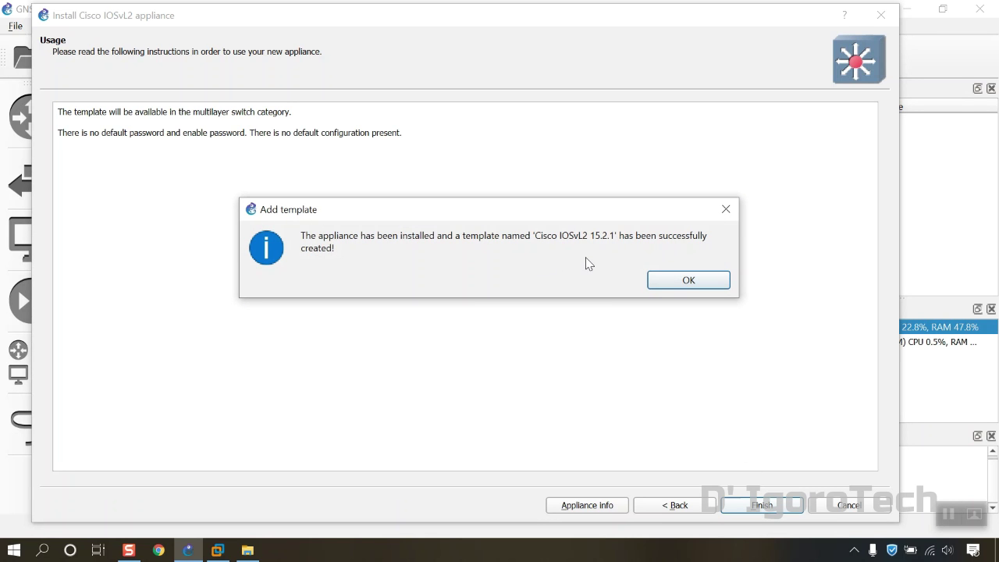
pyautogui.click(688, 282)
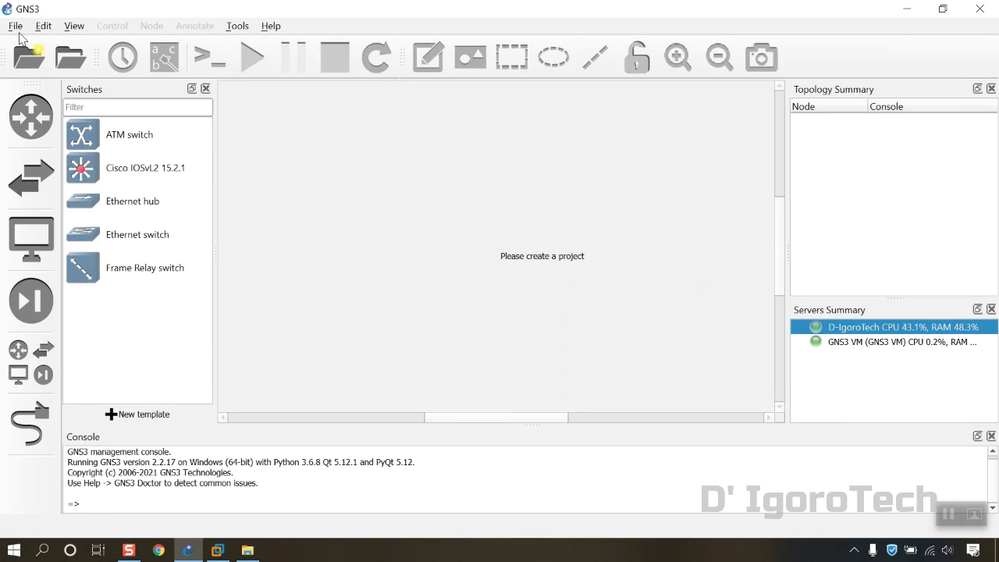
# Step: Create a new blank project named Project Cisco
pyautogui.click(14, 25)
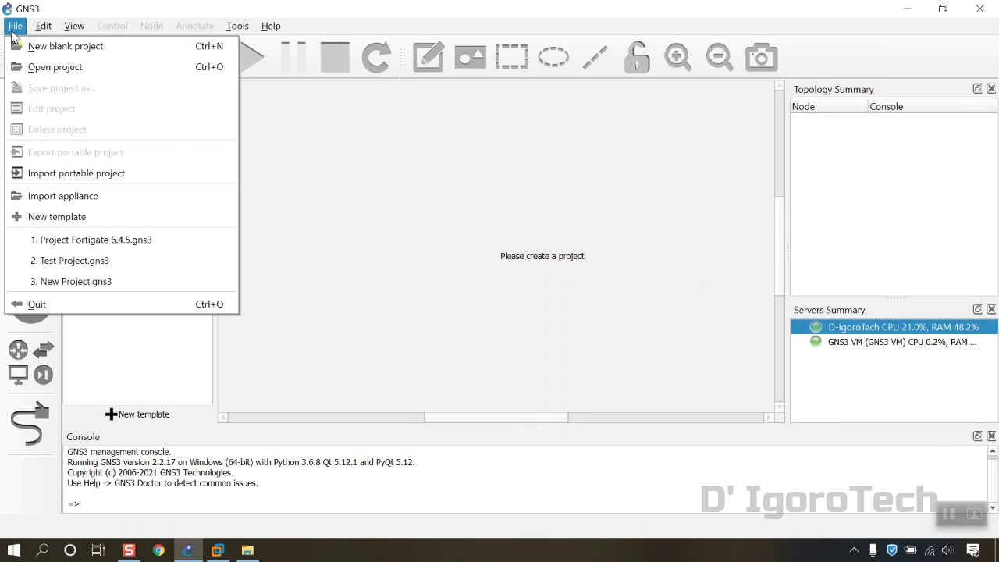
pyautogui.click(24, 48)
pyautogui.doubleClick(148, 140)
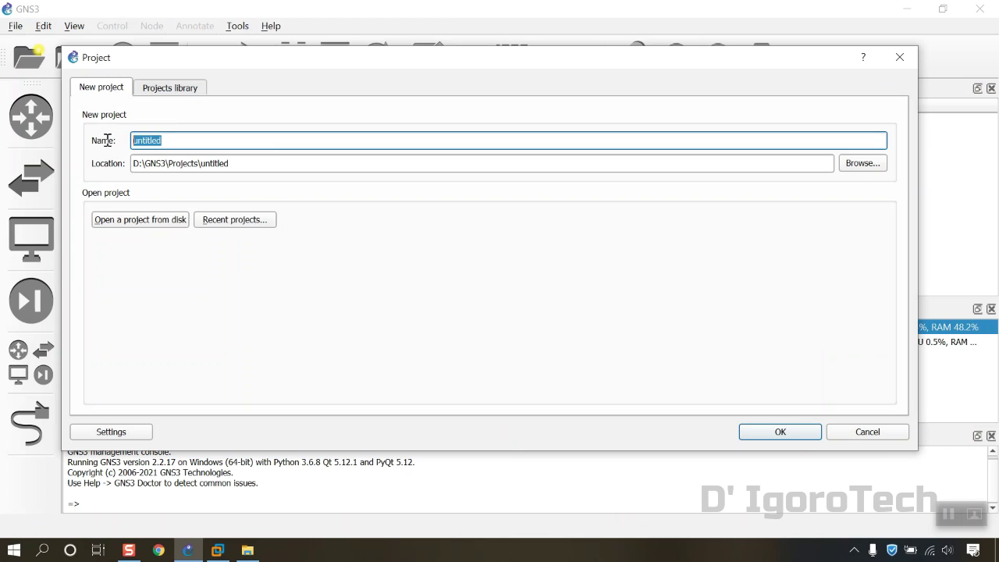
pyautogui.write('Project Ciso')
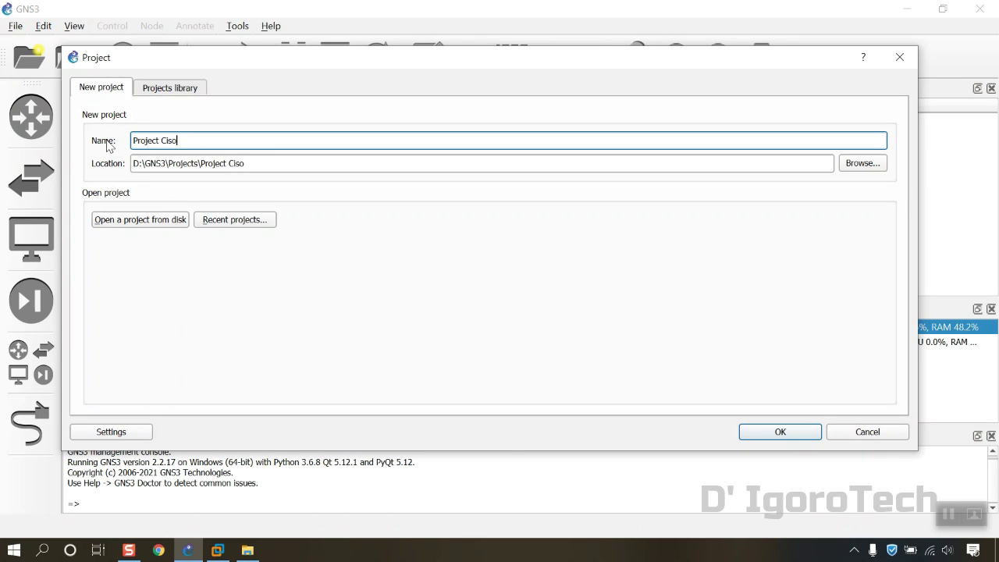
pyautogui.write('o')
pyautogui.click(776, 432)
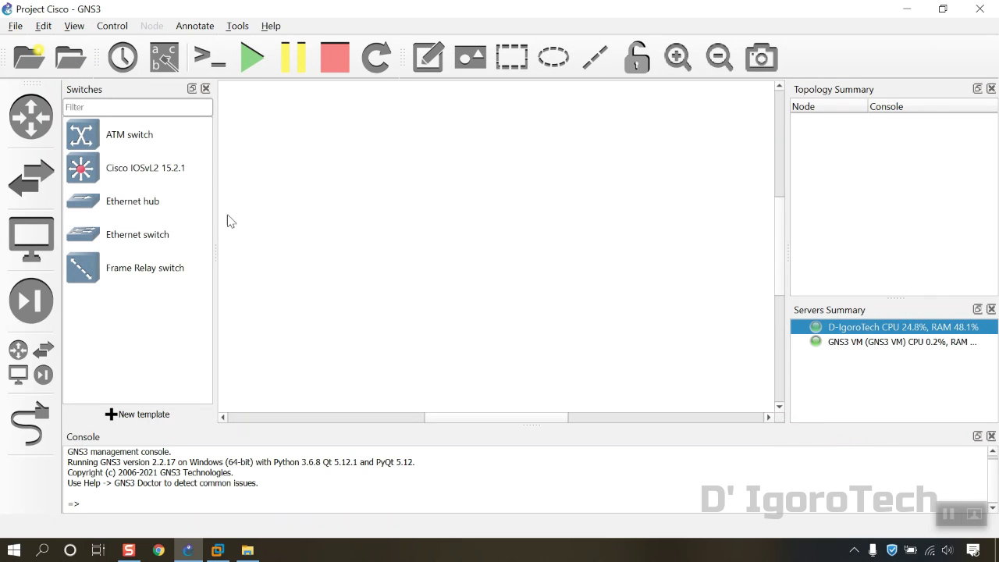
# Step: Change the Cisco IOSvL2 15.2.1 template's symbol to switch_multilayer from the Affinity-circle-blue library, filtering the symbols by "sw"
pyautogui.click(119, 175)
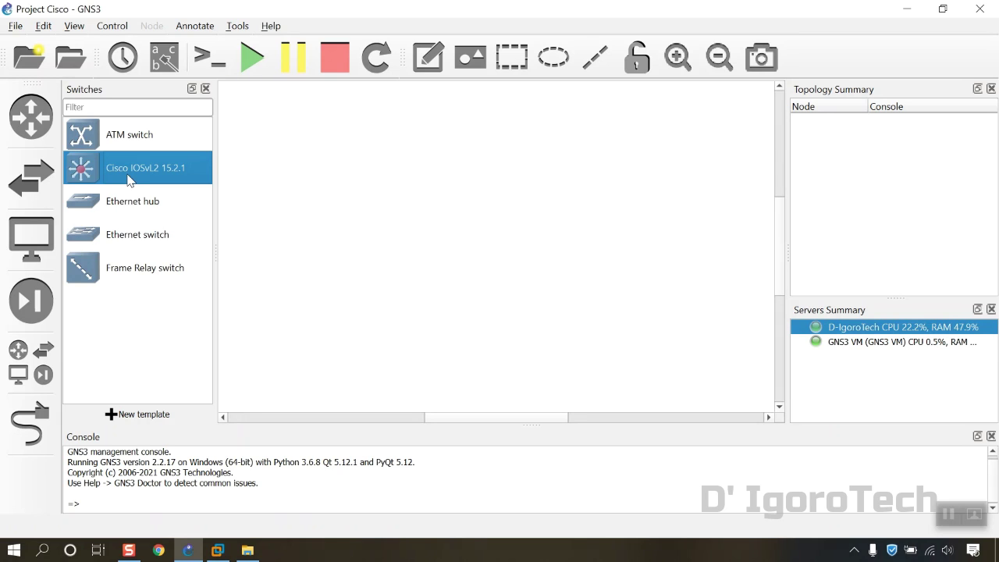
pyautogui.rightClick(128, 176)
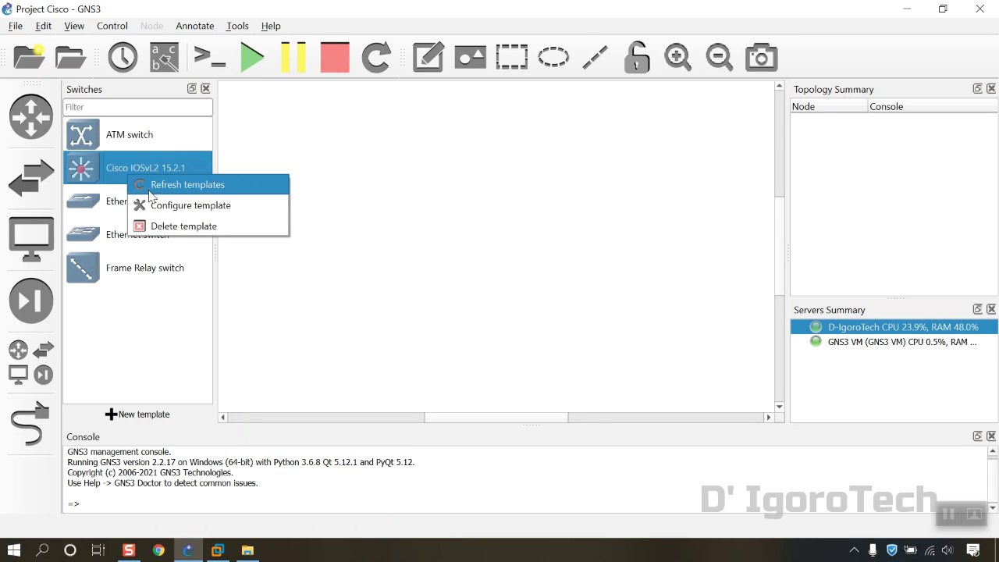
pyautogui.click(156, 209)
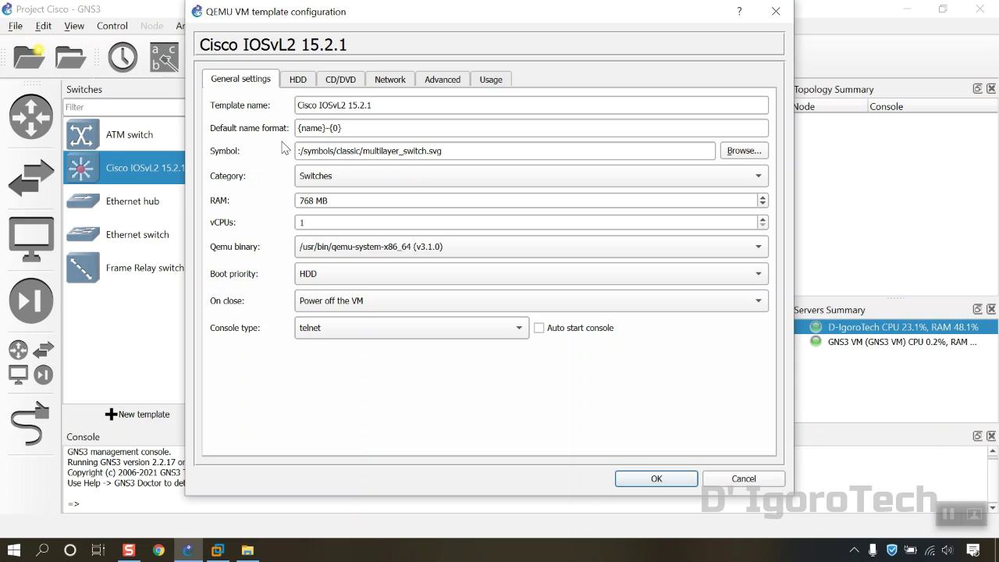
pyautogui.click(748, 153)
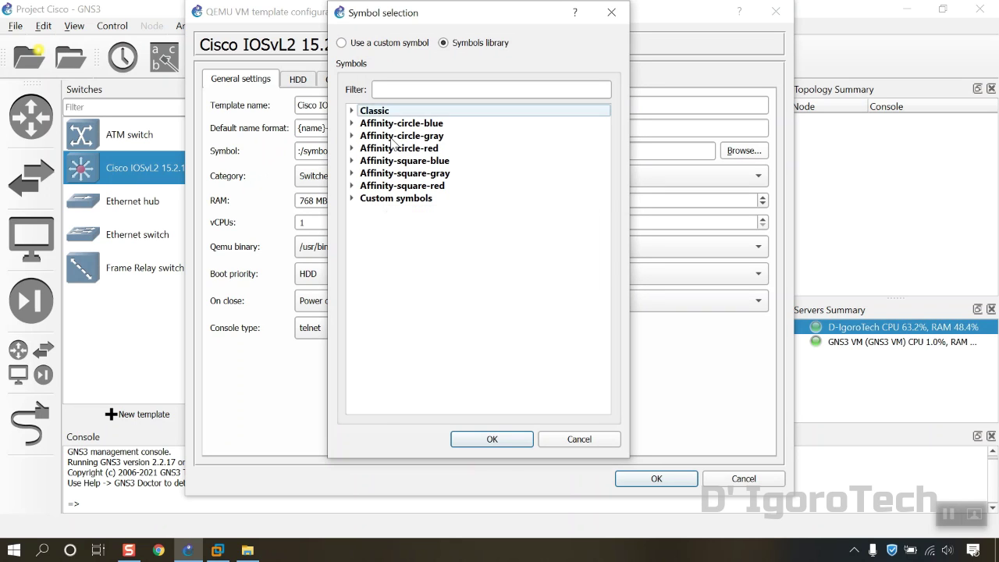
pyautogui.click(352, 124)
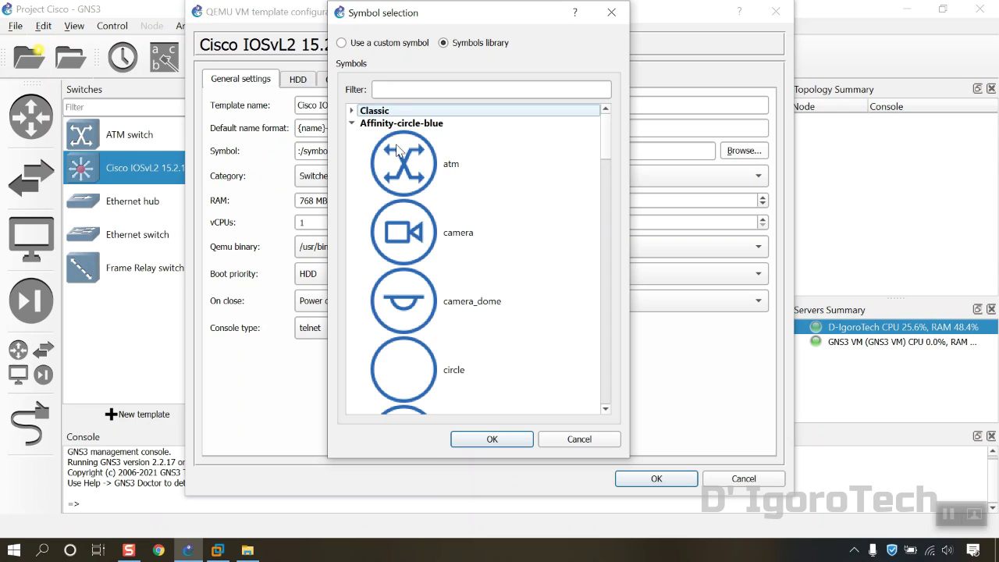
pyautogui.click(396, 91)
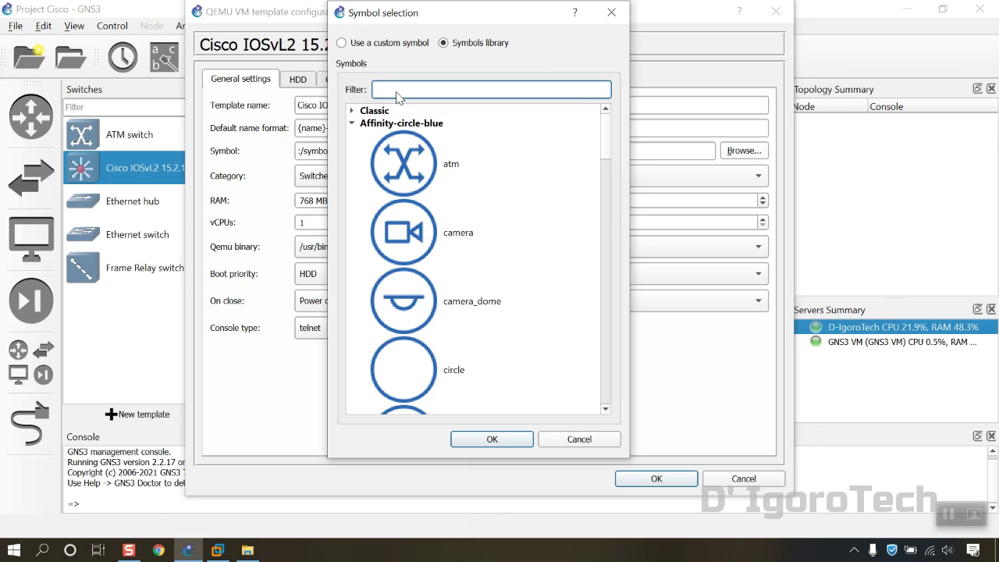
pyautogui.write('sw')
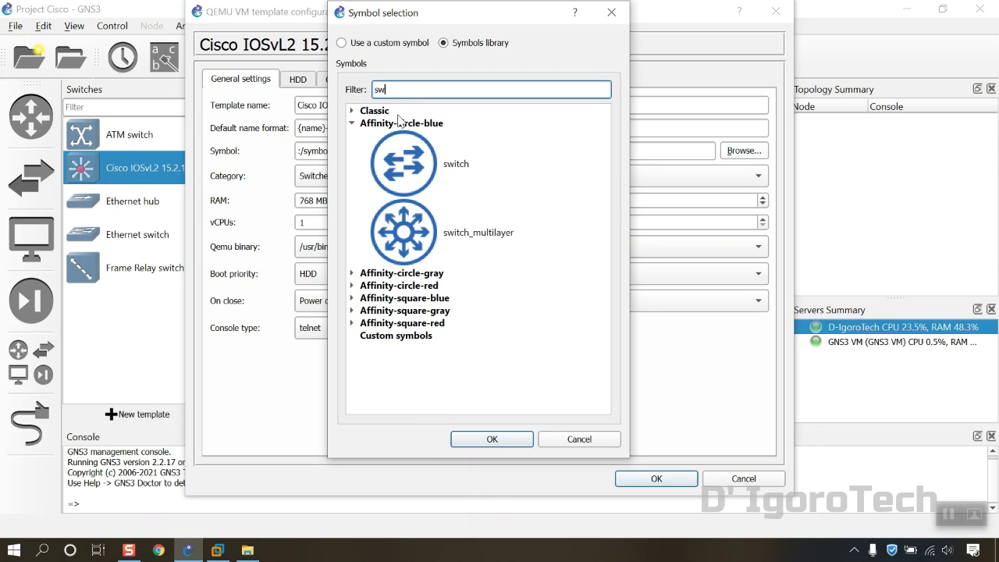
pyautogui.click(398, 237)
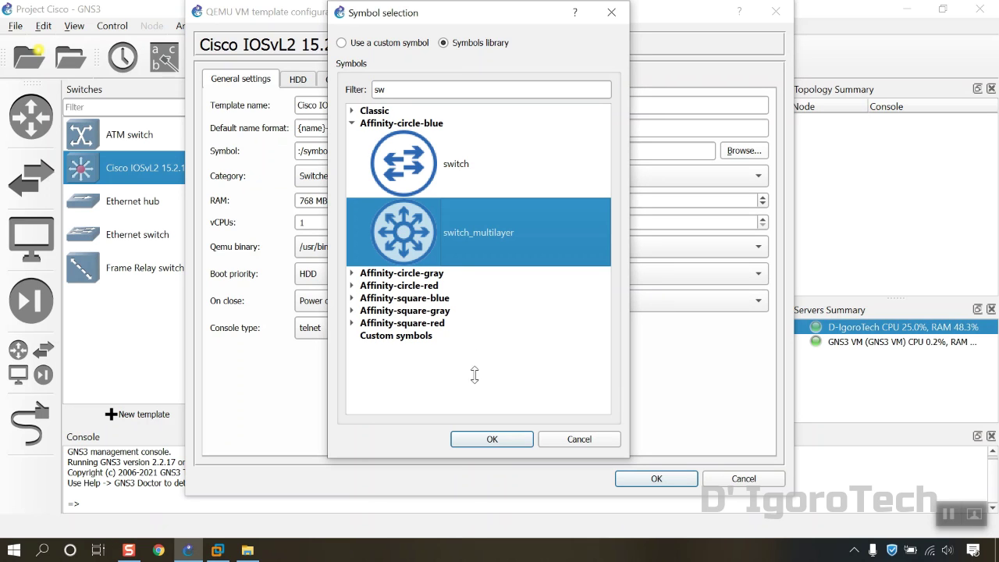
pyautogui.click(488, 439)
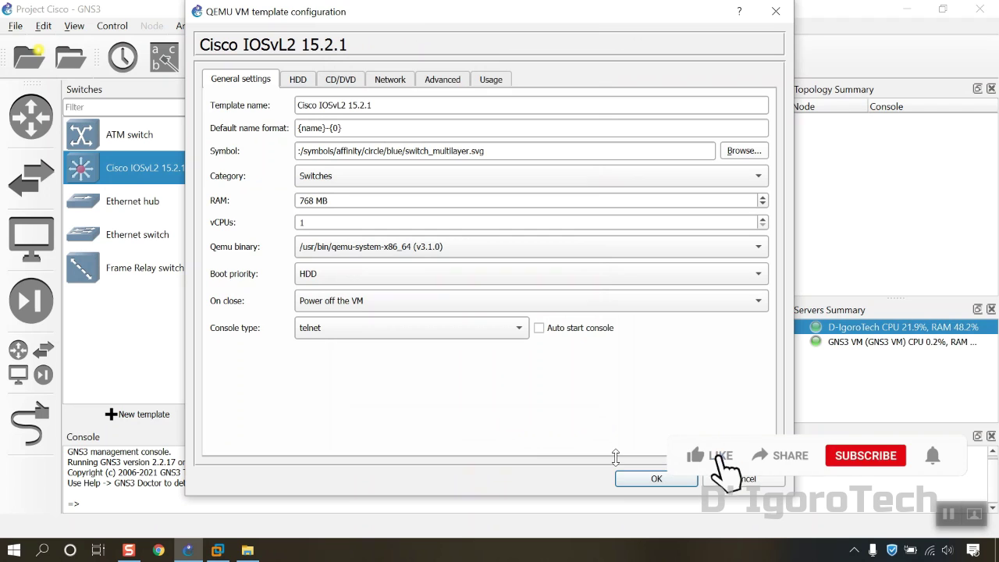
# Step: Rename the template as Cisco IOSvL2 15.2 and save its configuration
pyautogui.click(385, 106)
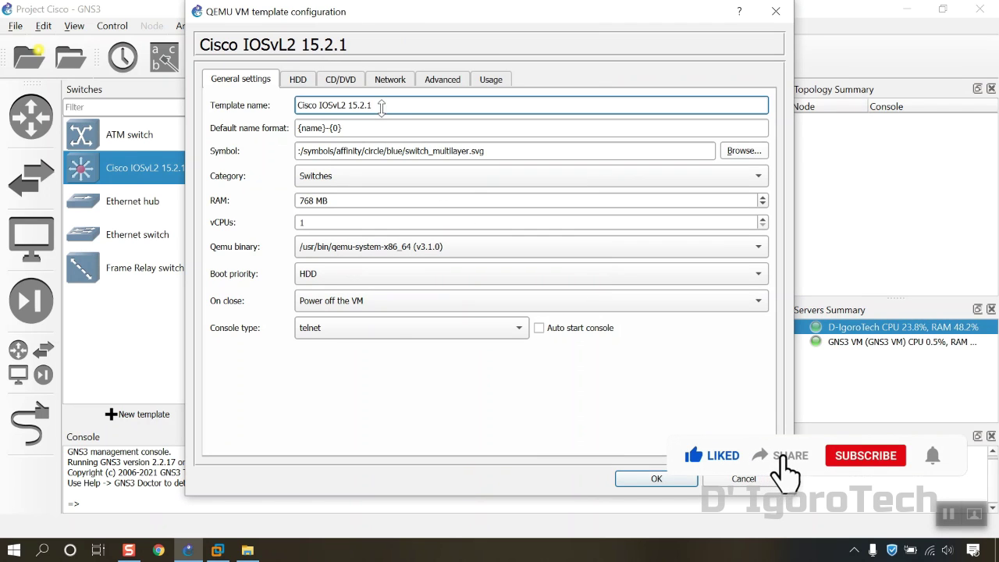
pyautogui.press('BackSpace')
pyautogui.press('BackSpace')
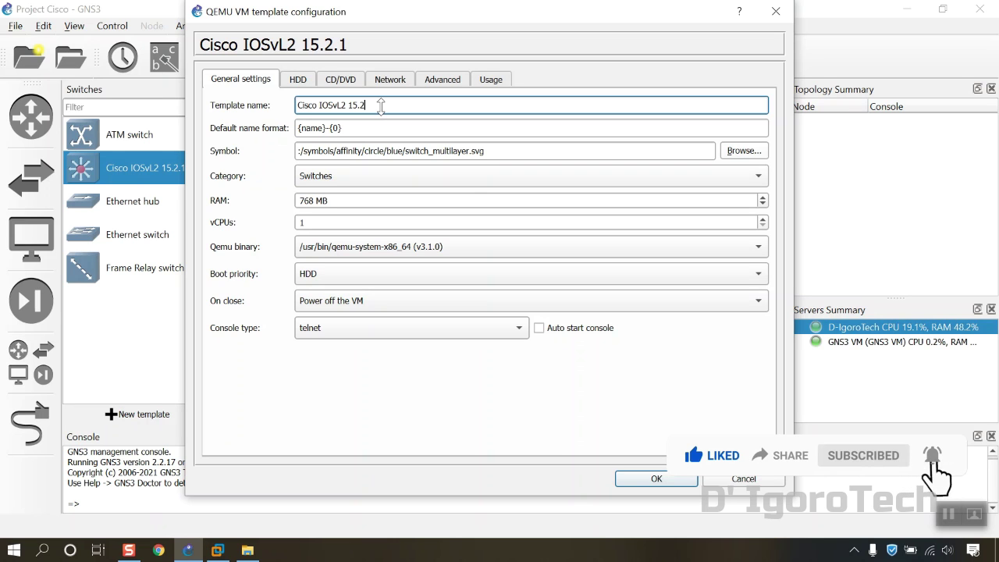
pyautogui.click(659, 478)
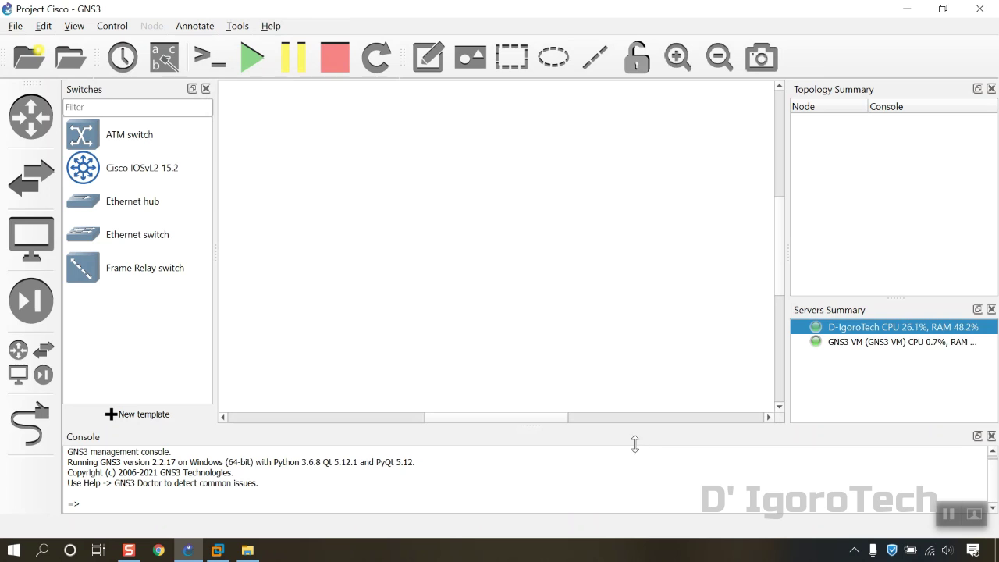
# Step: Place a Cisco IOSvL2 15.2 switch in the workspace and a VPCS to its lower left, hosted on the GNS3 VM server
pyautogui.moveTo(158, 178); pyautogui.dragTo(476, 267)
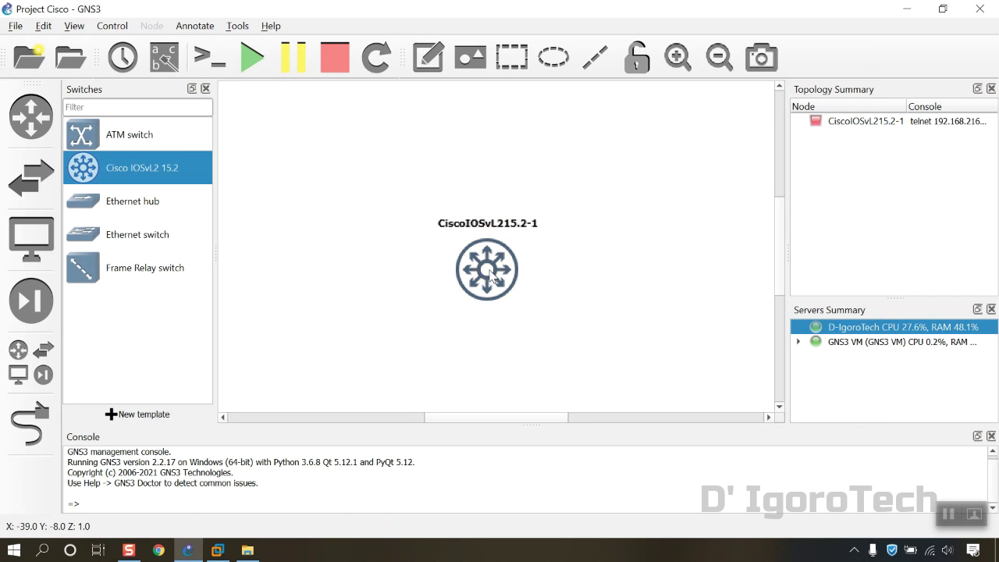
pyautogui.click(35, 362)
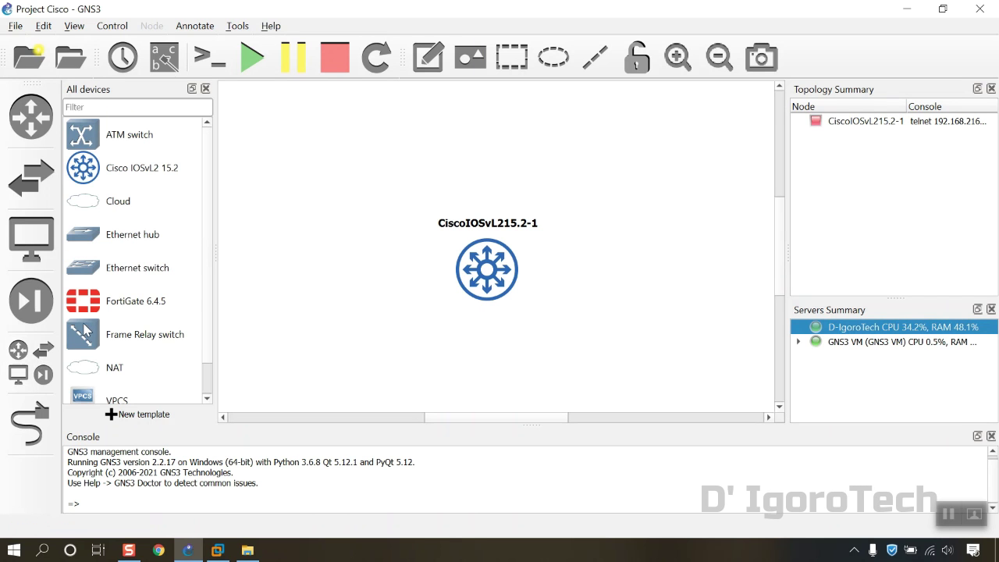
pyautogui.scroll(-1, 139, 310)
pyautogui.moveTo(109, 367); pyautogui.dragTo(318, 313)
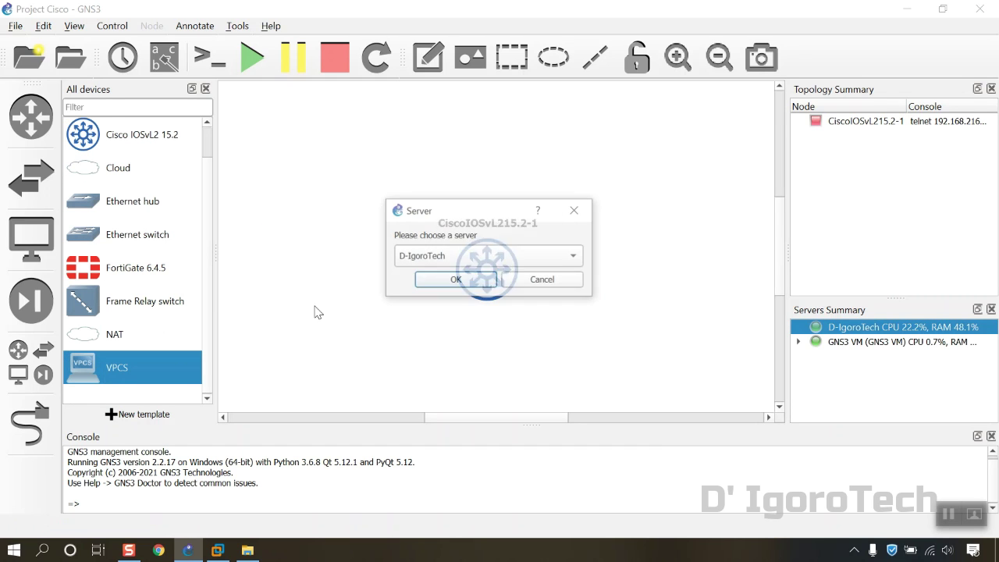
pyautogui.click(420, 262)
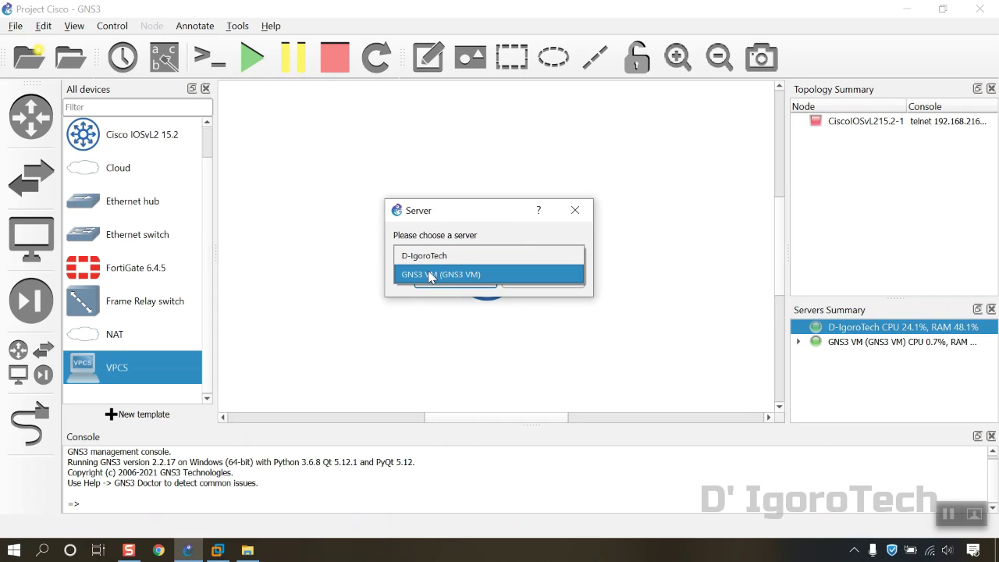
pyautogui.click(429, 274)
pyautogui.click(441, 281)
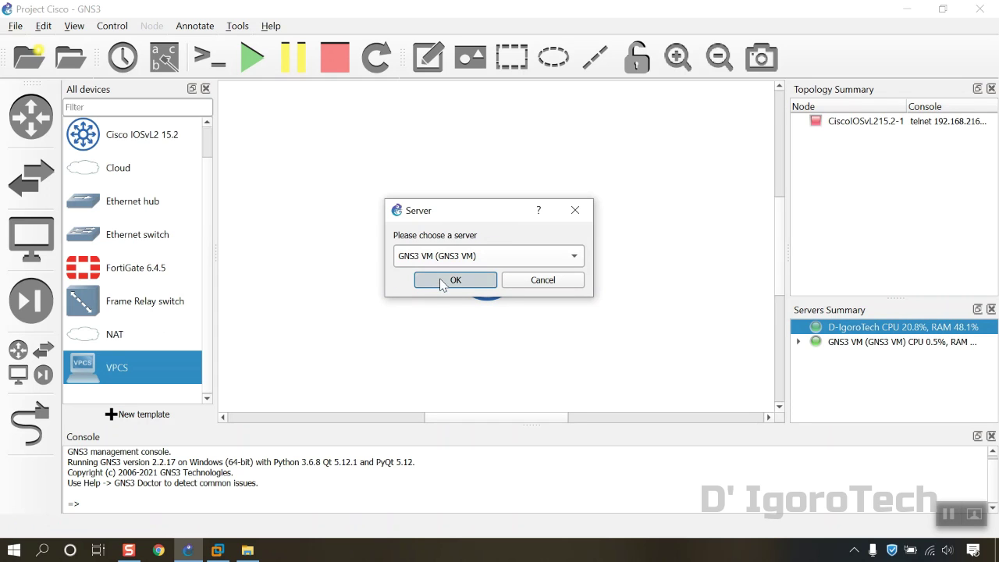
# Step: Add a second VPCS to the lower right of the switch, hosted on the GNS3 VM server
pyautogui.moveTo(123, 367); pyautogui.dragTo(667, 326)
pyautogui.click(530, 257)
pyautogui.click(509, 272)
pyautogui.click(475, 281)
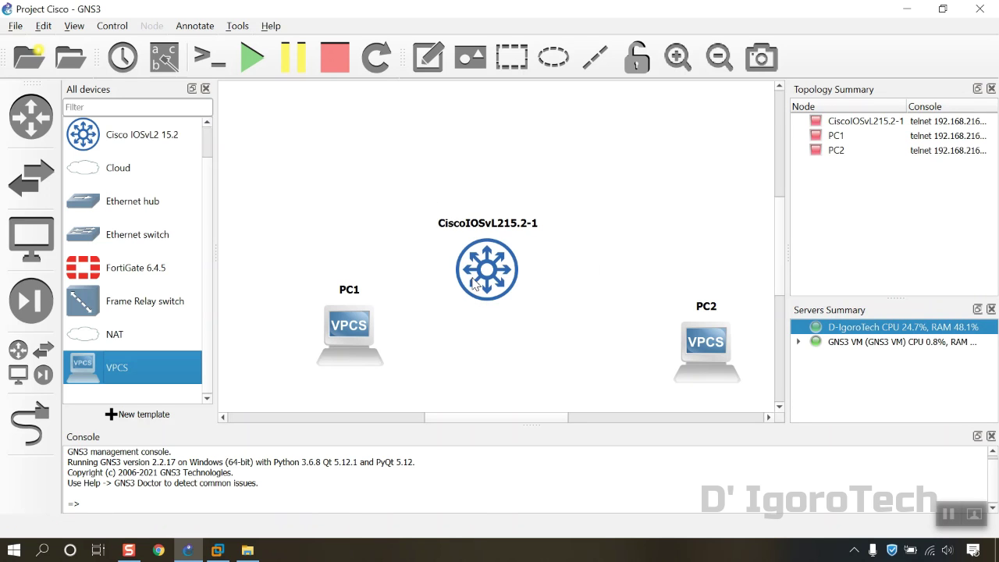
# Step: Hide the device list and arrange the nodes in a row with the switch midway between PC1 and PC2
pyautogui.click(206, 89)
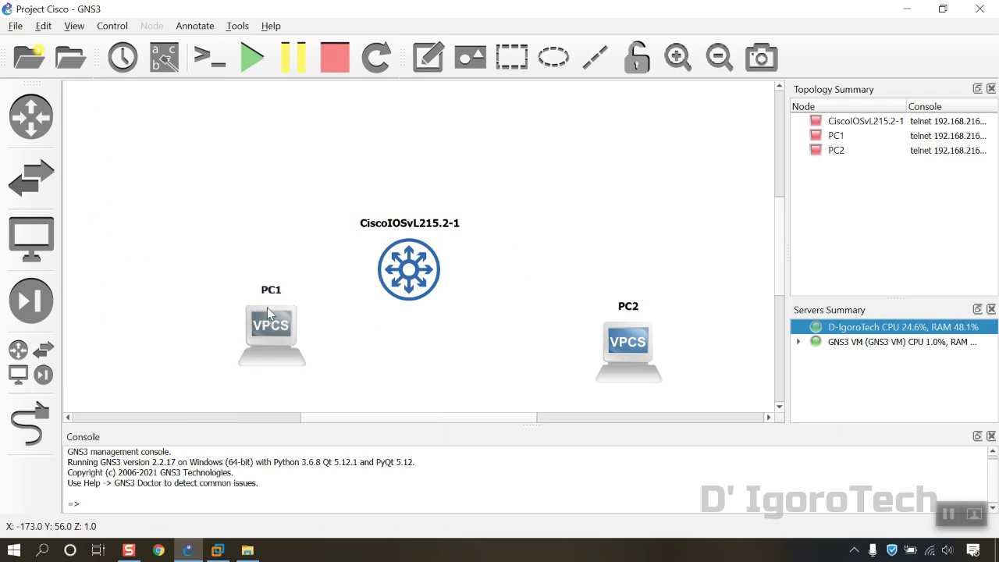
pyautogui.moveTo(270, 311); pyautogui.dragTo(209, 234)
pyautogui.moveTo(649, 341); pyautogui.dragTo(671, 225)
pyautogui.moveTo(409, 270); pyautogui.dragTo(437, 196)
pyautogui.moveTo(191, 251); pyautogui.dragTo(185, 186)
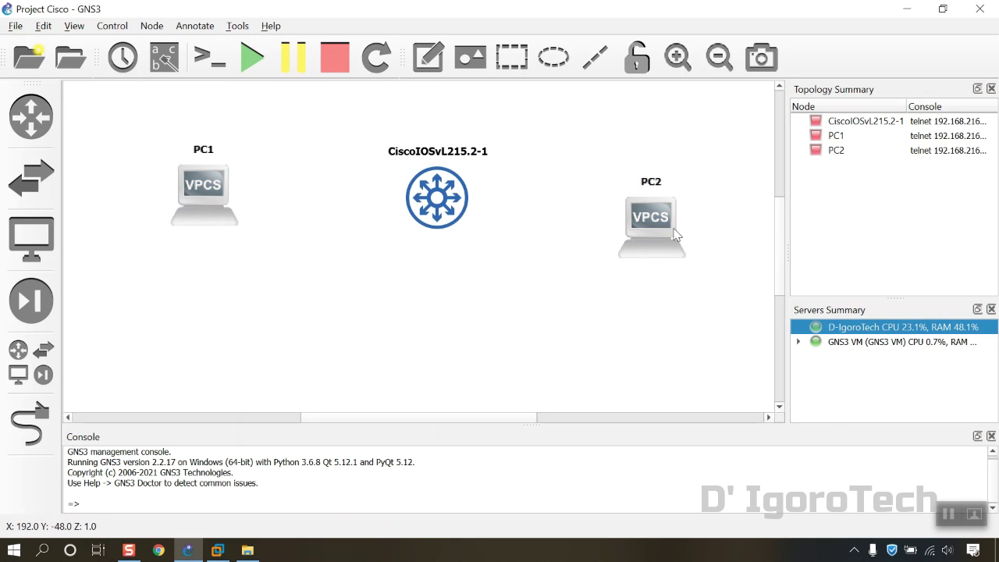
pyautogui.moveTo(651, 225); pyautogui.dragTo(654, 195)
pyautogui.moveTo(450, 202); pyautogui.dragTo(447, 199)
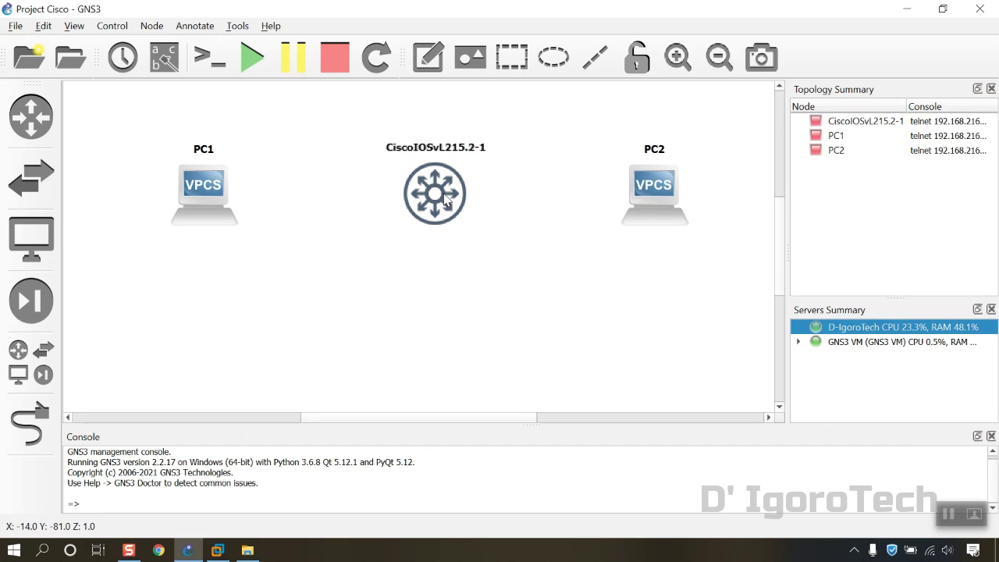
# Step: Link PC1's Ethernet0 port to the switch's Gi0/0 port
pyautogui.click(28, 436)
pyautogui.click(193, 213)
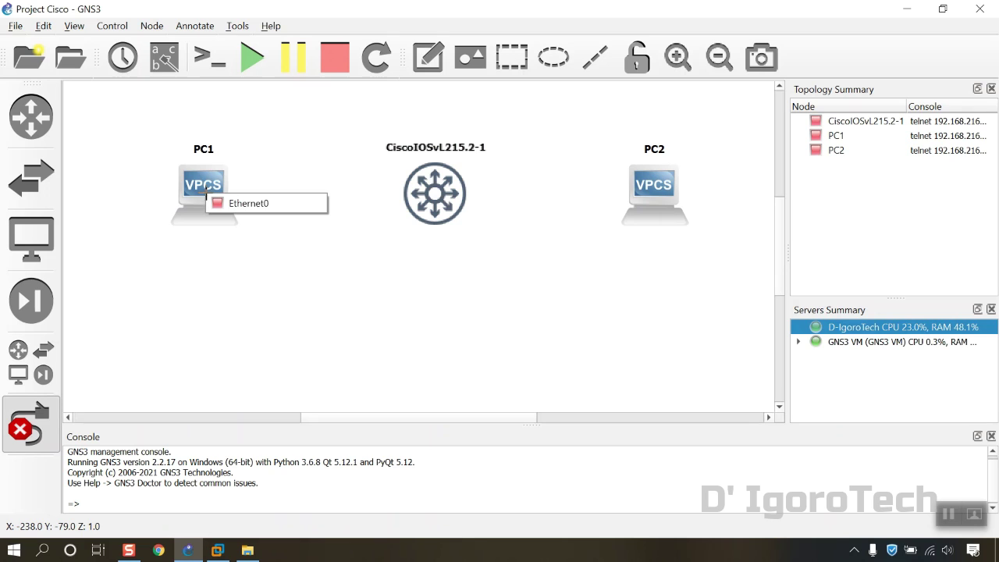
pyautogui.click(223, 204)
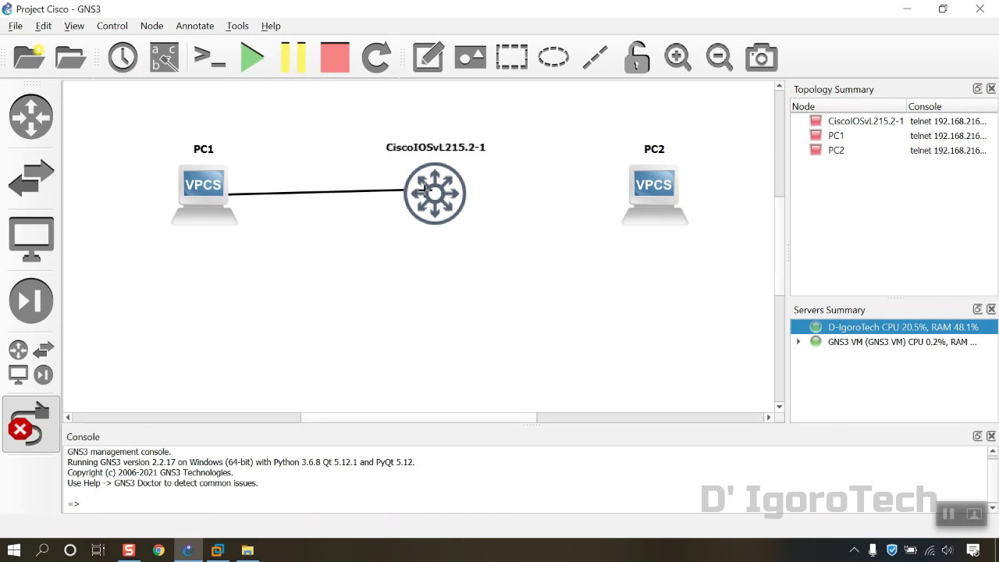
pyautogui.click(437, 199)
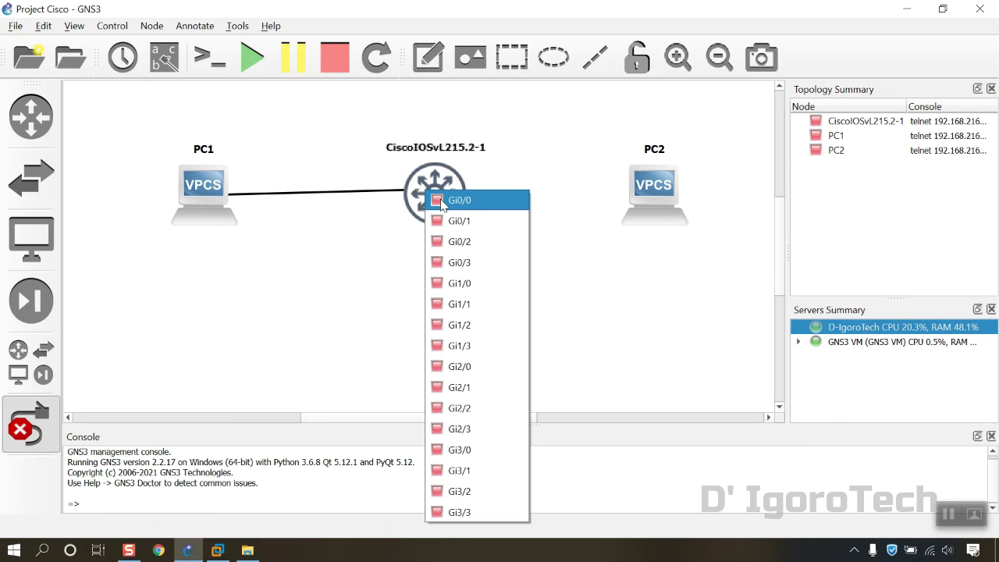
pyautogui.click(459, 200)
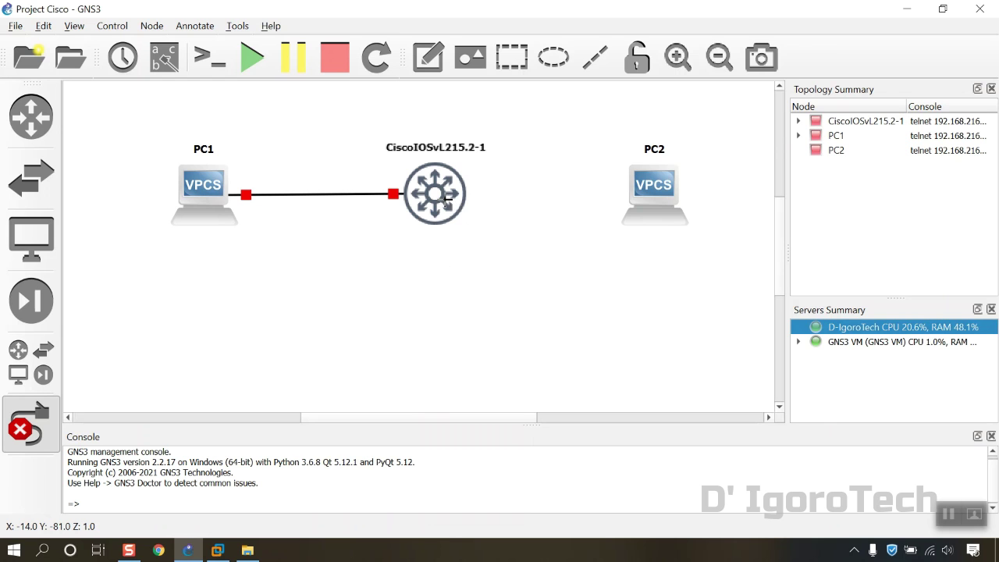
# Step: Link the switch's Gi0/1 port to PC2's Ethernet0 port
pyautogui.click(442, 196)
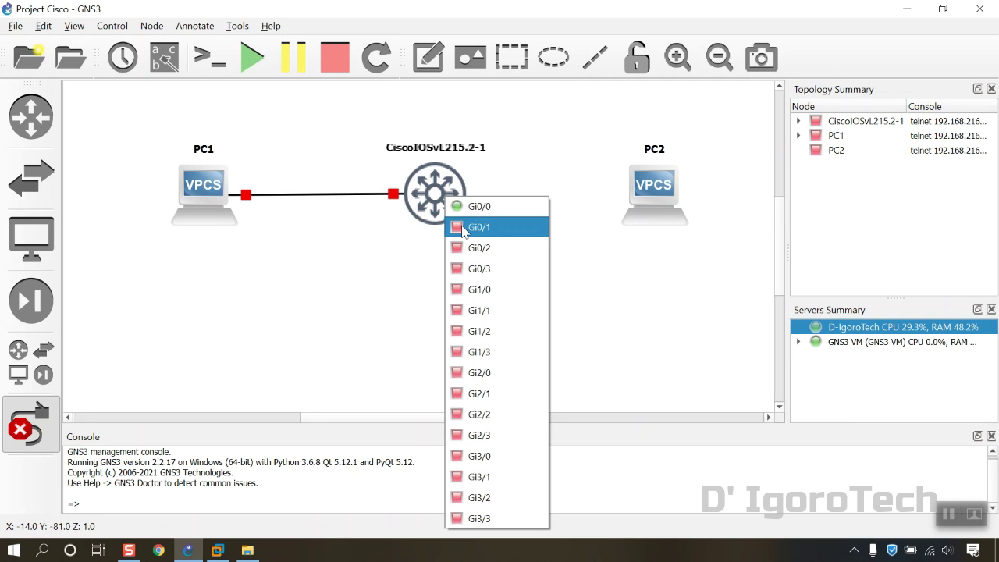
pyautogui.click(464, 227)
pyautogui.click(656, 192)
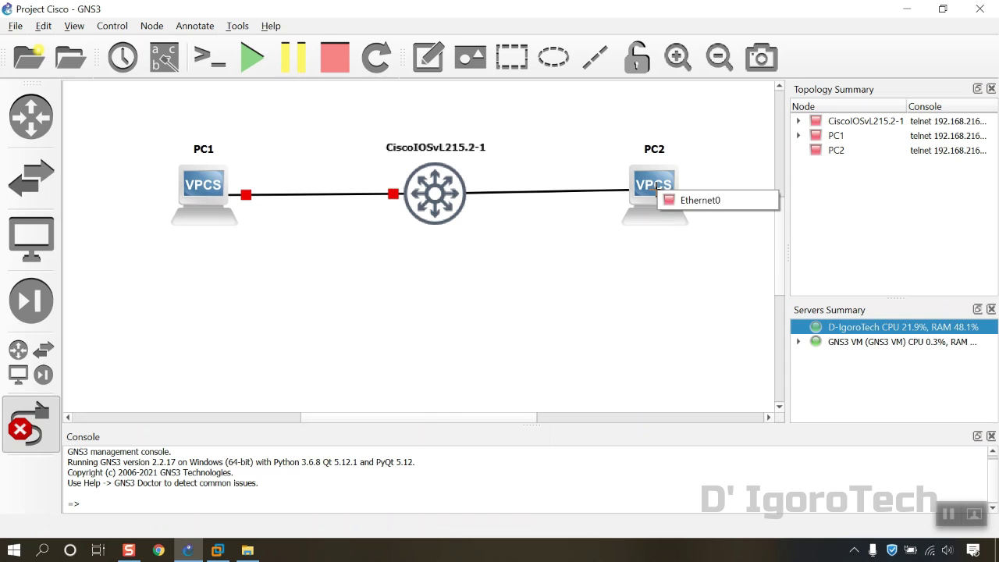
pyautogui.click(675, 202)
# Step: Turn on grid snapping and the grid display, and align PC1, the switch and PC2 so both links run level
pyautogui.click(74, 25)
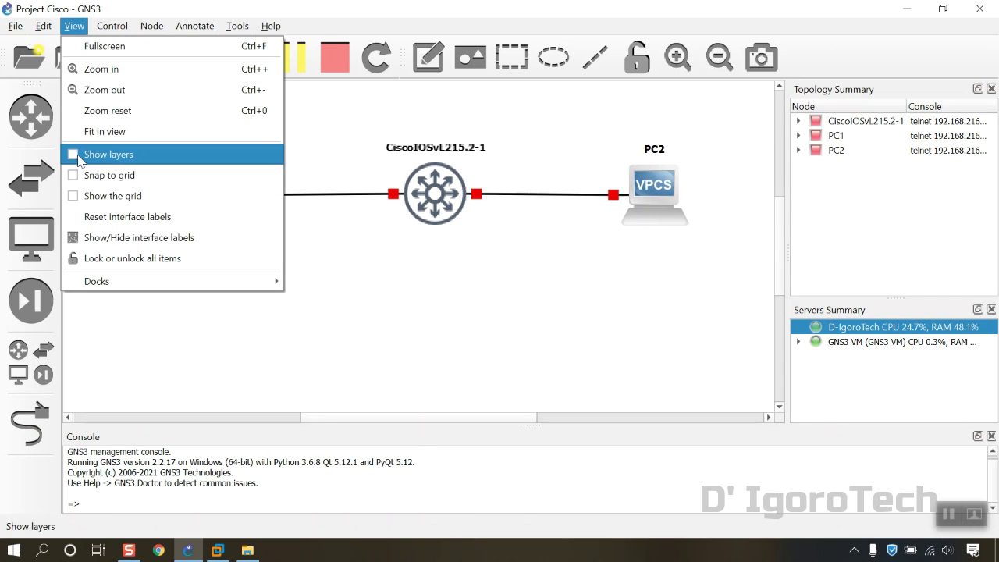
pyautogui.click(72, 175)
pyautogui.click(74, 25)
pyautogui.click(109, 196)
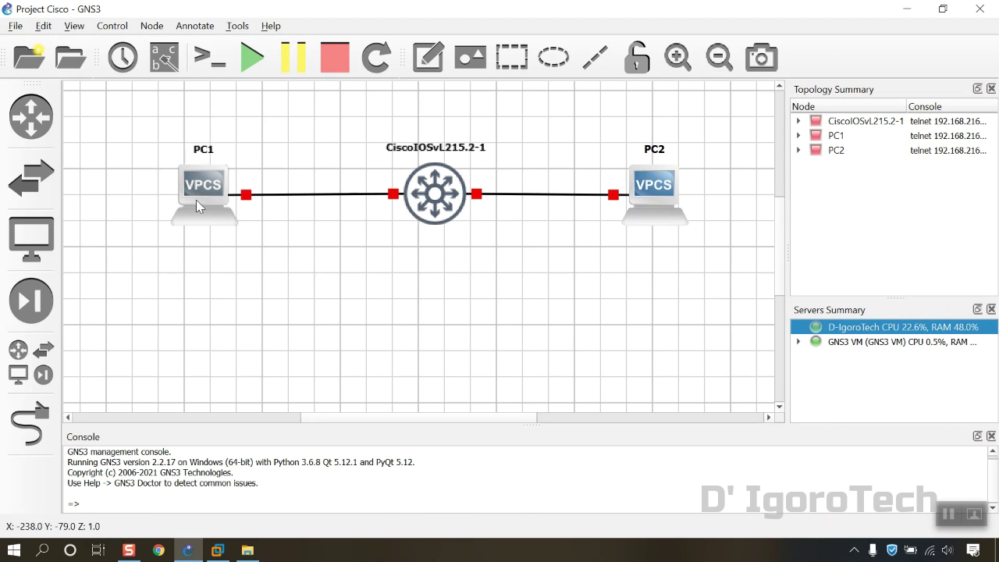
pyautogui.moveTo(462, 189); pyautogui.dragTo(446, 164)
pyautogui.moveTo(636, 199); pyautogui.dragTo(634, 173)
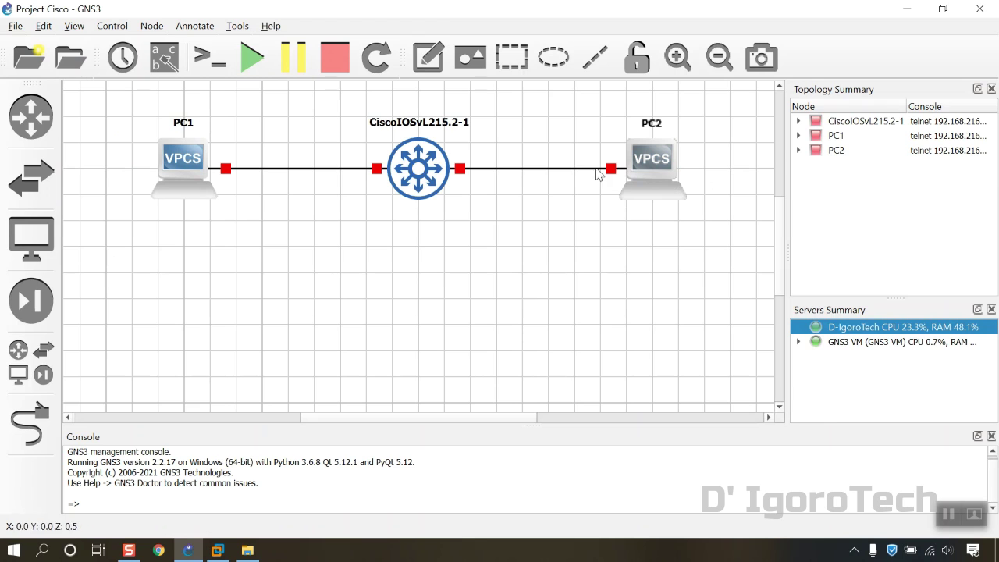
# Step: Hide the grid and fit the whole topology in the view
pyautogui.click(74, 28)
pyautogui.click(87, 196)
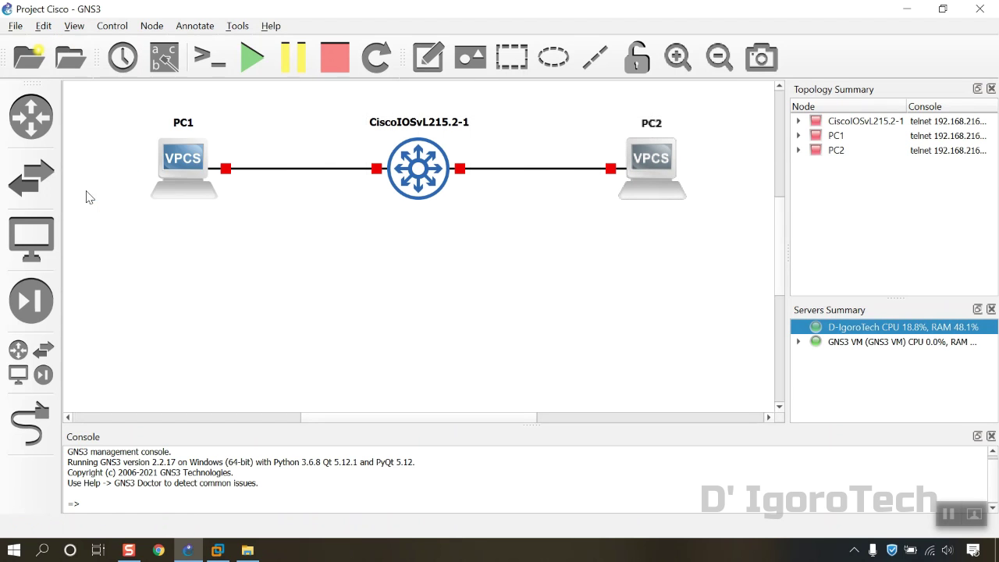
pyautogui.click(74, 29)
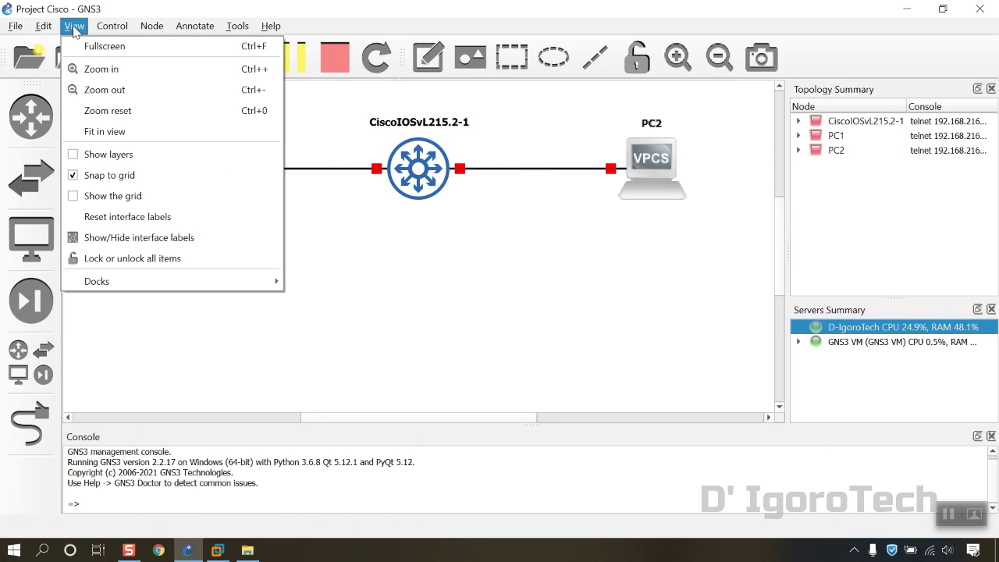
pyautogui.click(104, 132)
pyautogui.scroll(-1, 363, 224)
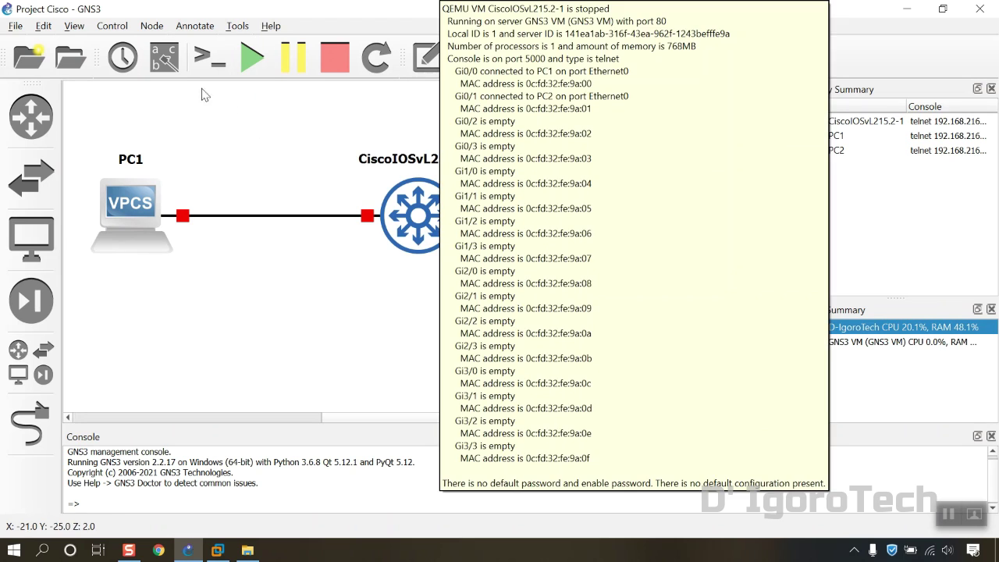
# Step: Show the interface labels and reposition Gi0/0, Gi0/1 and PC2's e0 just below their links, clear of the device icons
pyautogui.click(163, 65)
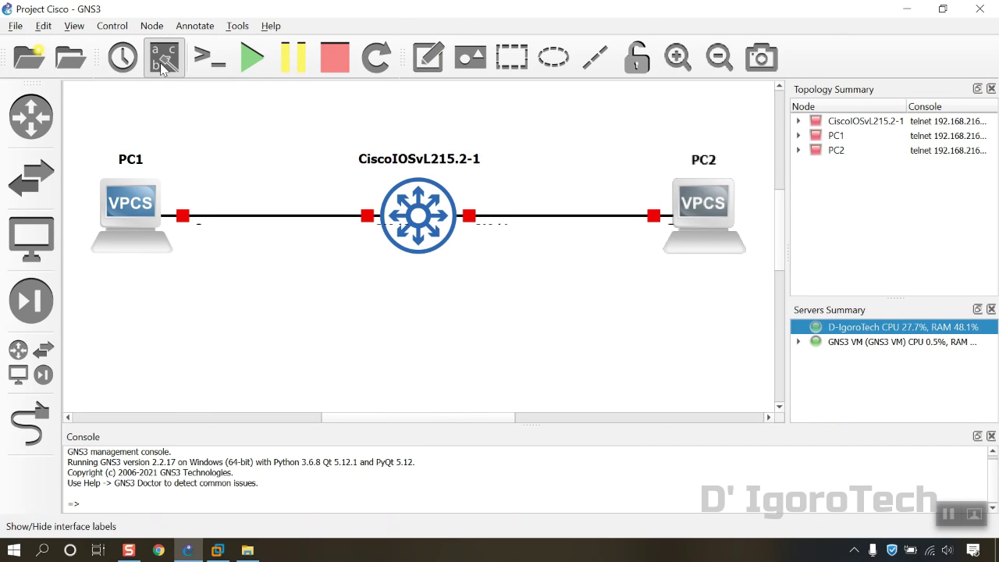
pyautogui.moveTo(391, 237); pyautogui.dragTo(360, 244)
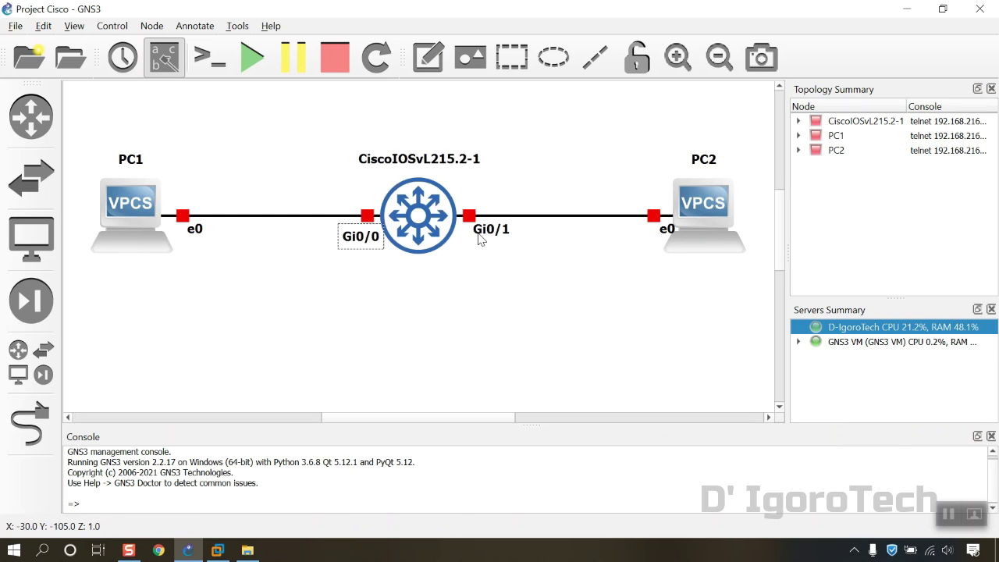
pyautogui.moveTo(486, 239); pyautogui.dragTo(488, 244)
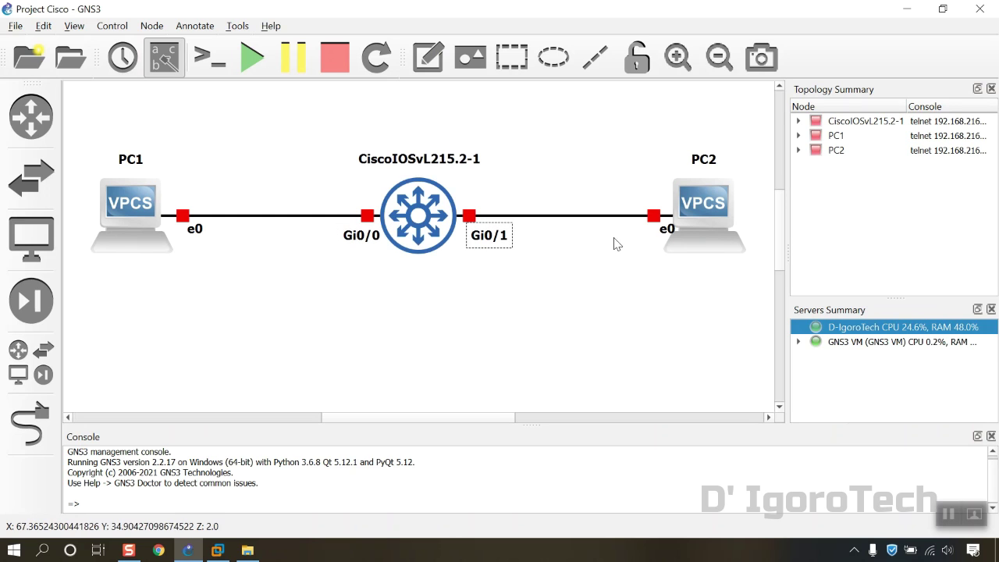
pyautogui.moveTo(663, 234); pyautogui.dragTo(641, 239)
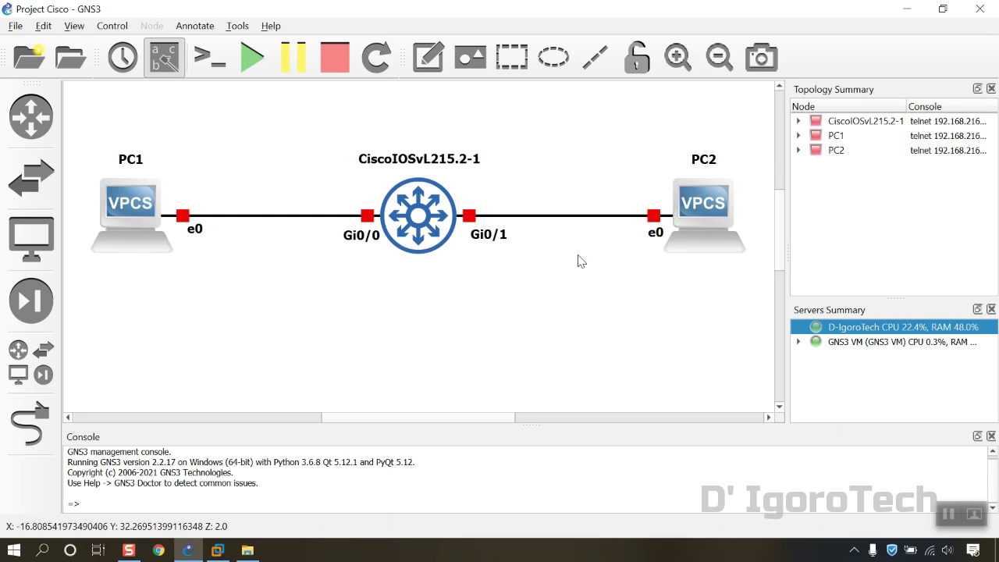
# Step: Start all devices in the topology and confirm the start
pyautogui.rightClick(136, 210)
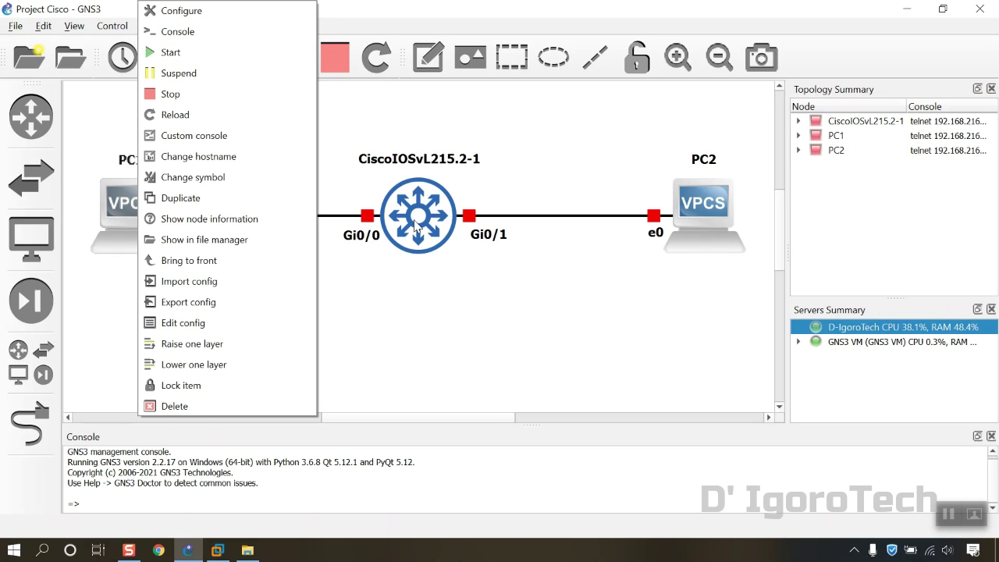
pyautogui.click(365, 124)
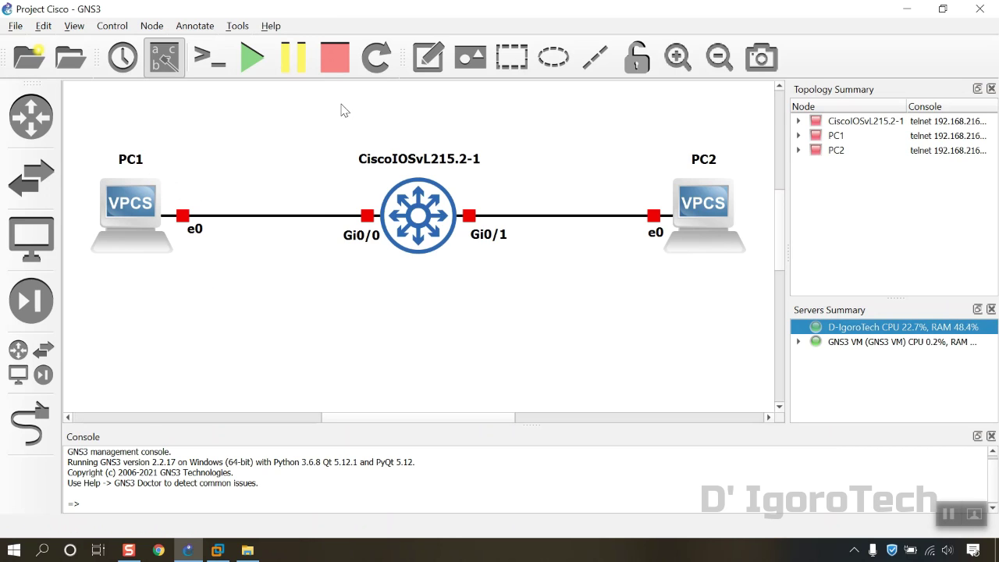
pyautogui.click(251, 58)
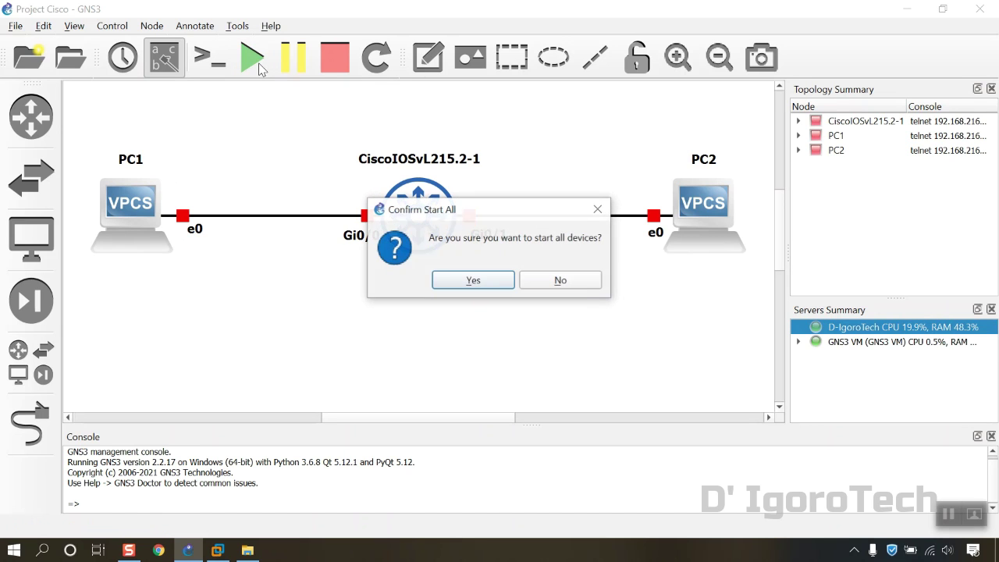
pyautogui.click(469, 284)
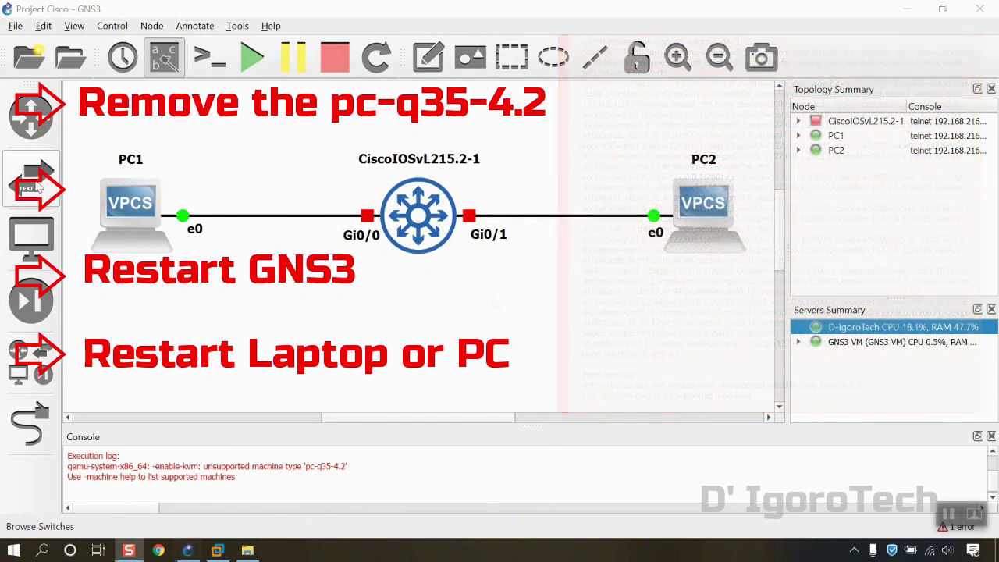
# Step: Remove pc-q35-4.2 from the Cisco IOSvL2 15.2 template's additional options, leaving only -machine, and save the template
pyautogui.click(34, 186)
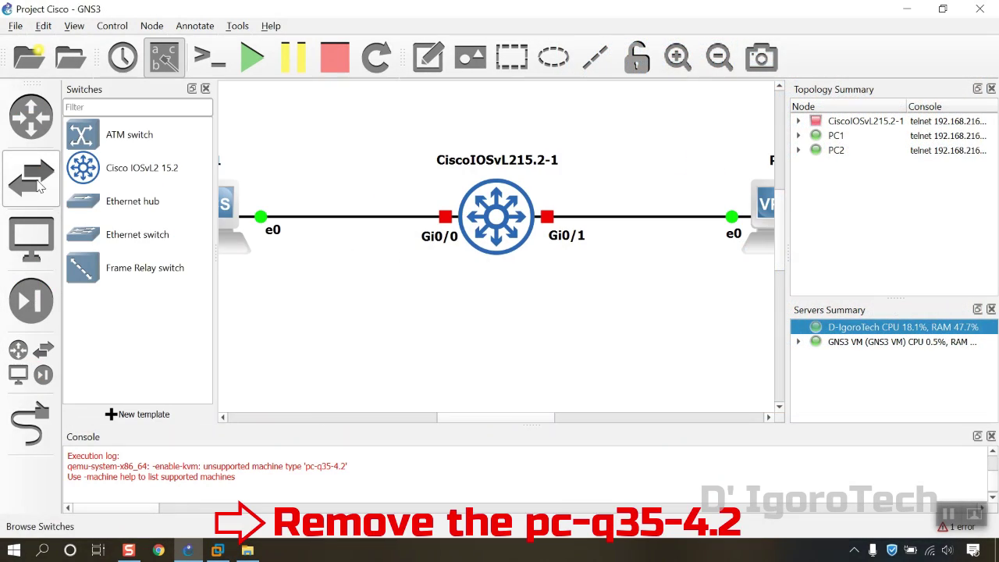
pyautogui.click(96, 167)
pyautogui.rightClick(97, 167)
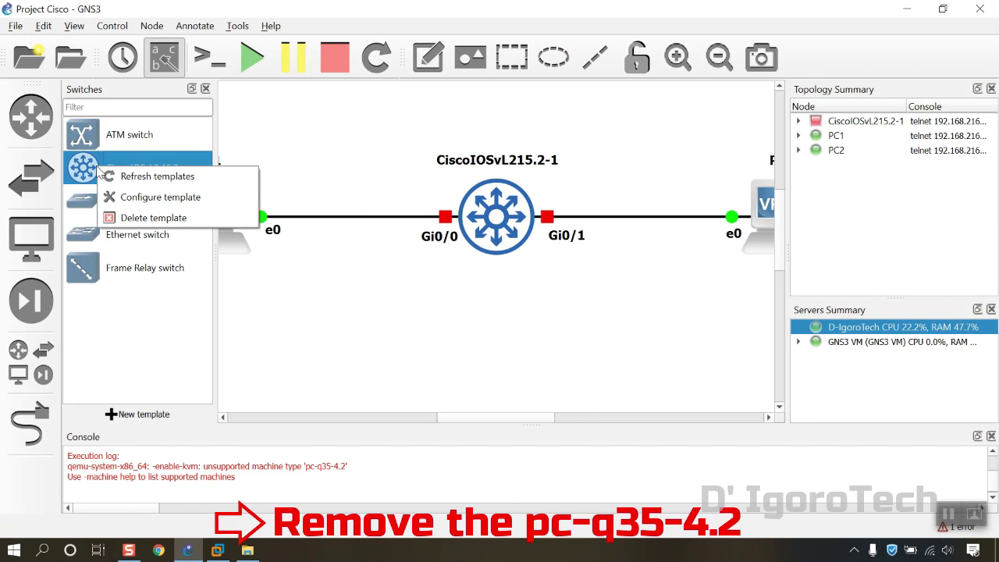
pyautogui.click(122, 197)
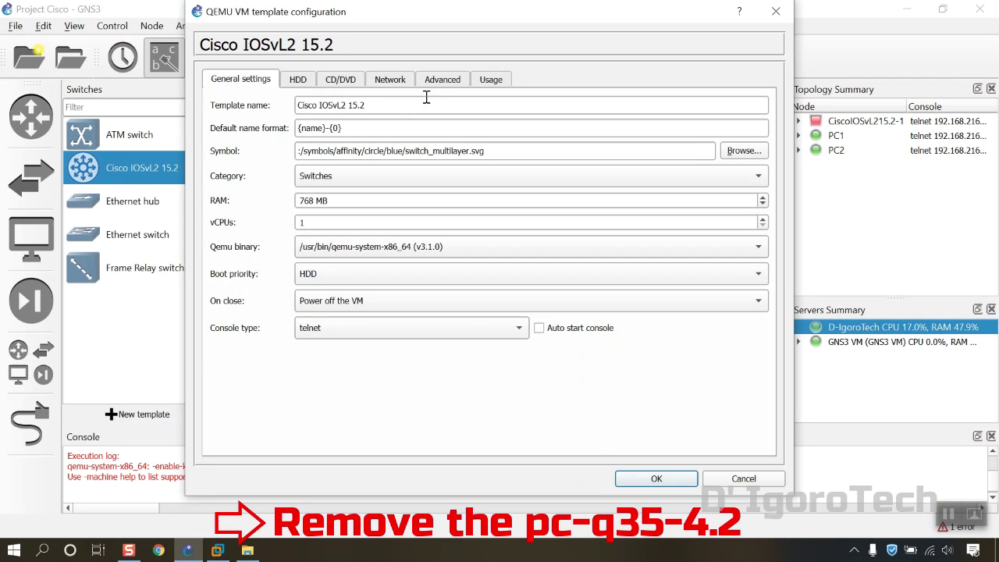
pyautogui.click(436, 83)
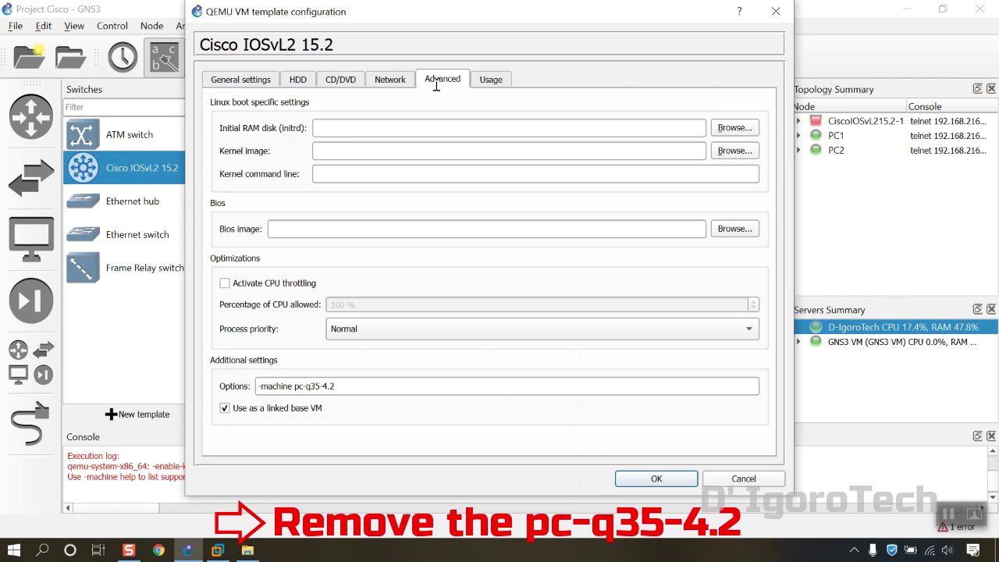
pyautogui.click(366, 385)
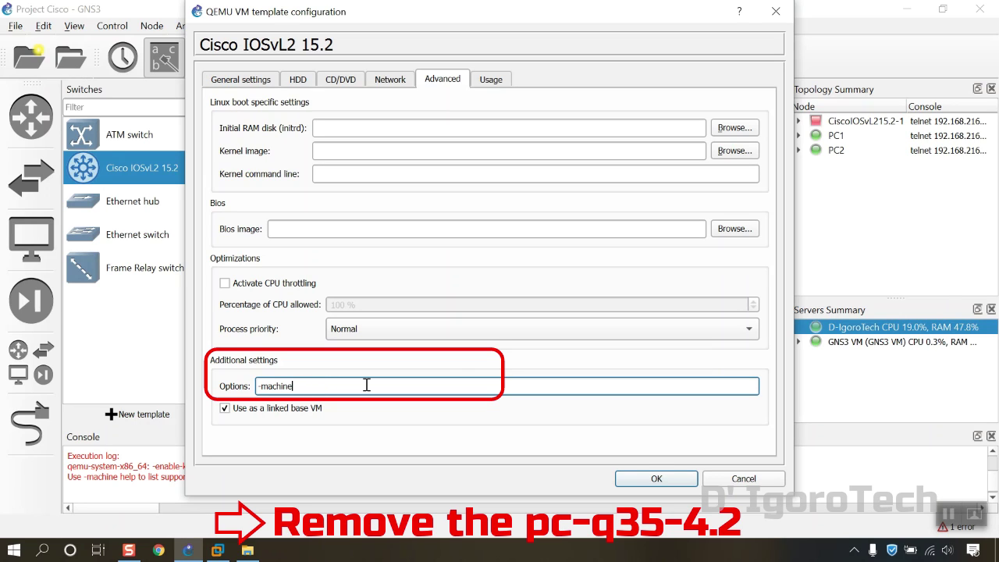
pyautogui.click(656, 478)
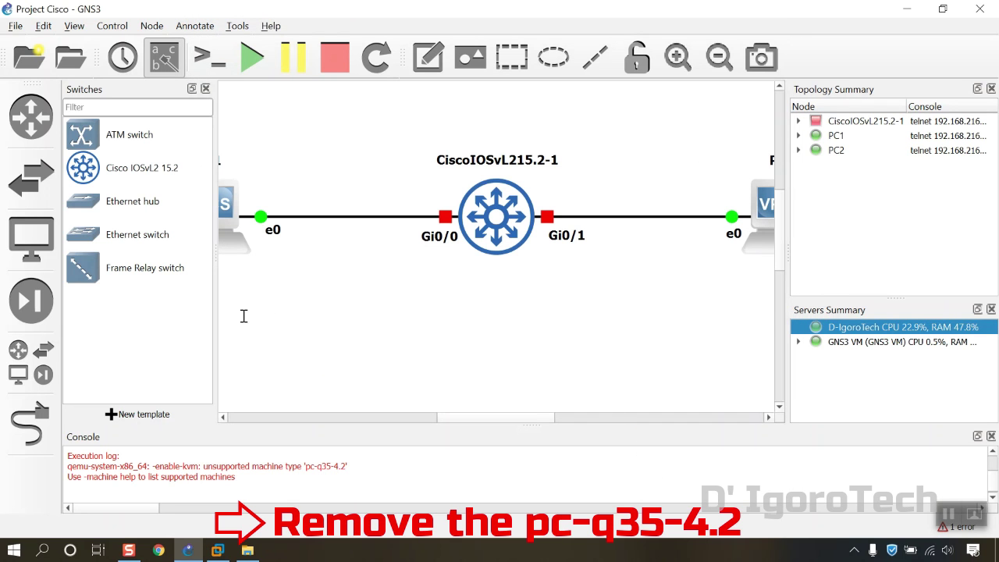
# Step: Close the switch device list and try to start the CiscoIOSvL215.2-1 switch on its own
pyautogui.click(204, 89)
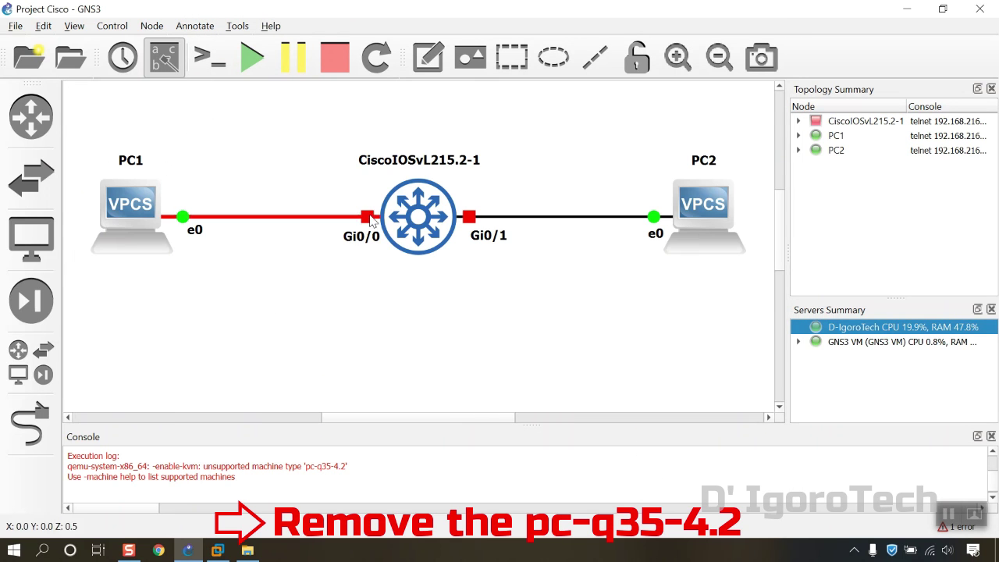
pyautogui.rightClick(407, 222)
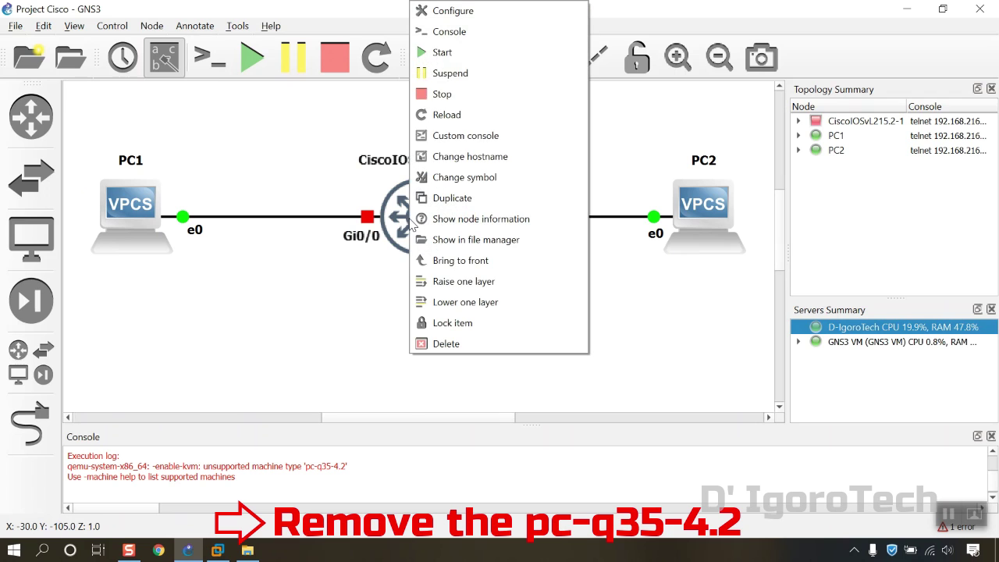
pyautogui.click(441, 52)
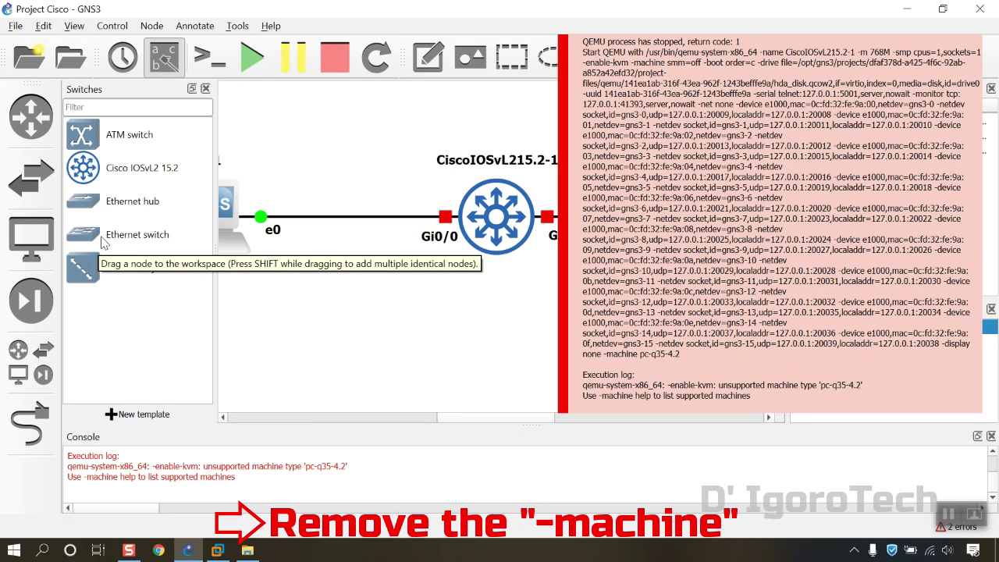
# Step: Delete the remaining -machine text from the Cisco IOSvL2 15.2 template's additional options and save the template
pyautogui.rightClick(106, 170)
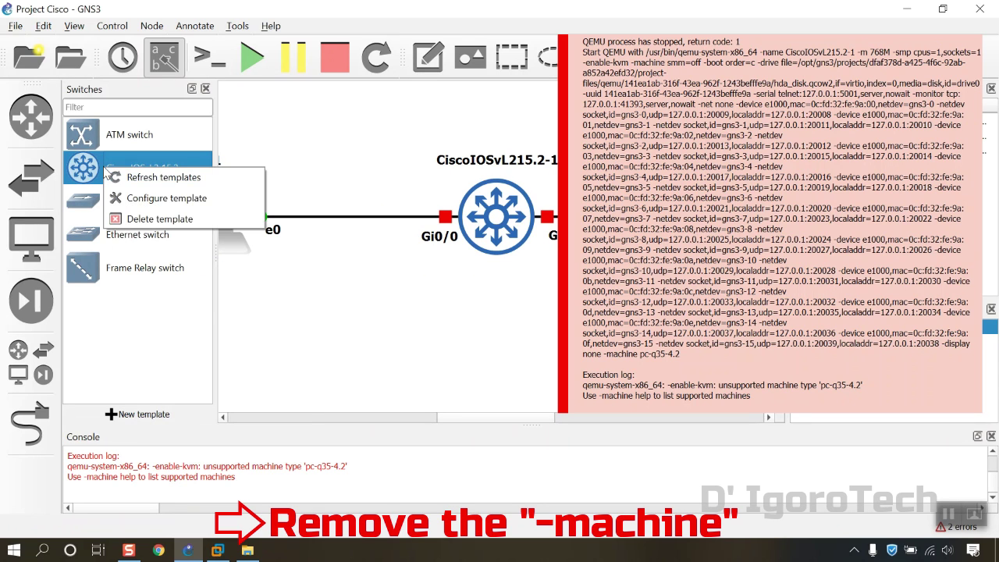
pyautogui.click(143, 199)
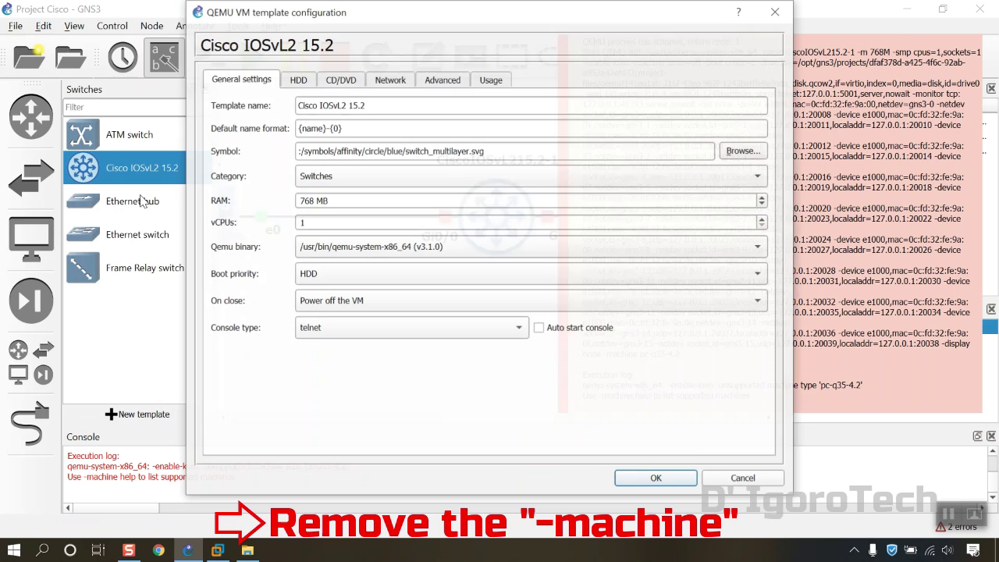
pyautogui.click(429, 81)
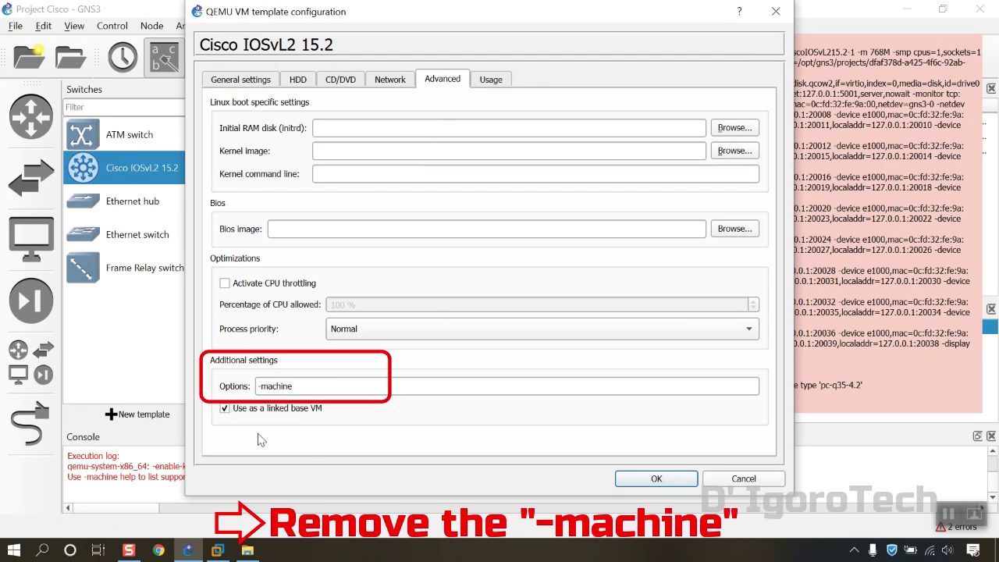
pyautogui.click(305, 388)
pyautogui.moveTo(305, 388); pyautogui.dragTo(251, 390)
pyautogui.press('BackSpace')
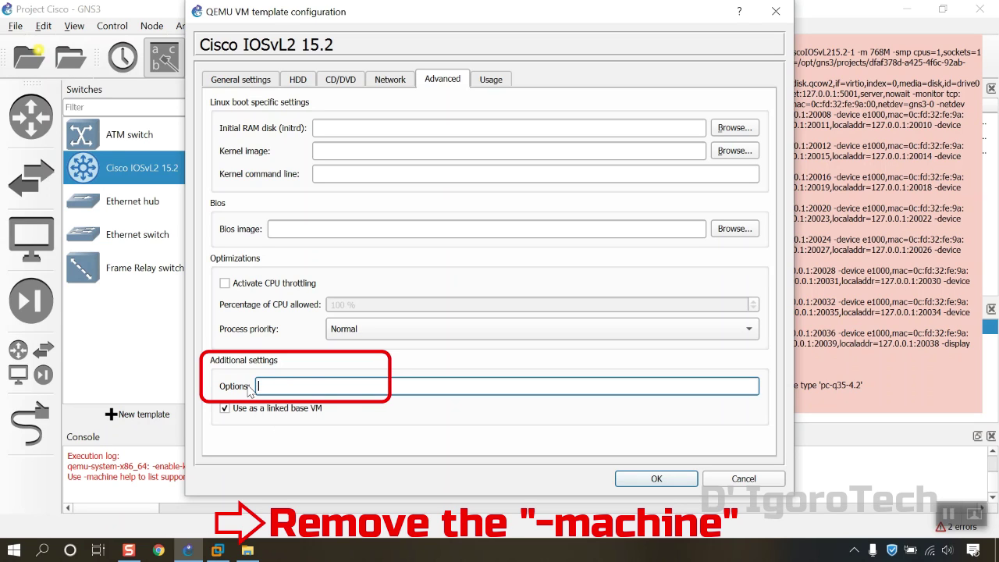
pyautogui.click(641, 480)
# Step: Try again to start the CiscoIOSvL215.2-1 switch with the additional options cleared from its template
pyautogui.click(428, 225)
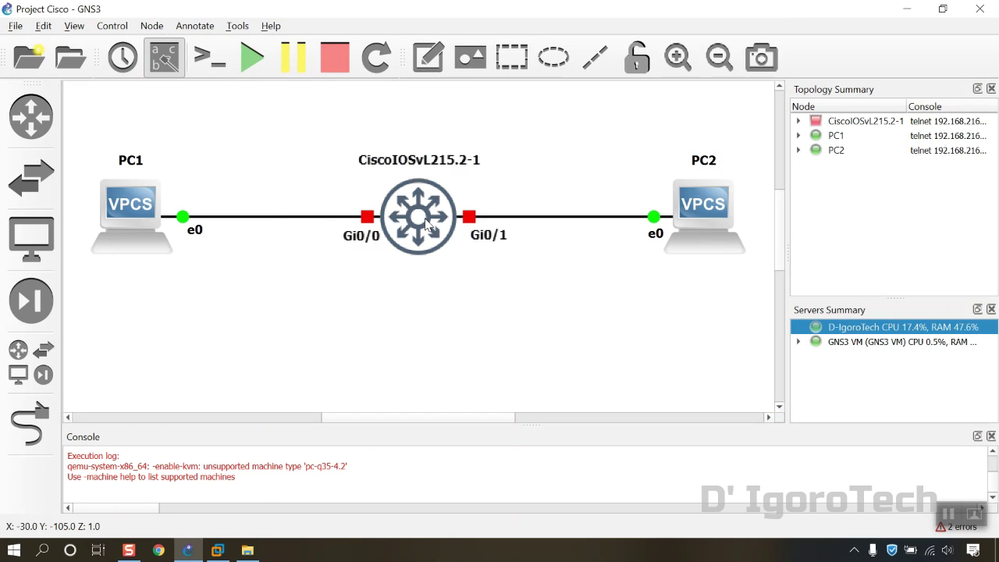
pyautogui.rightClick(428, 225)
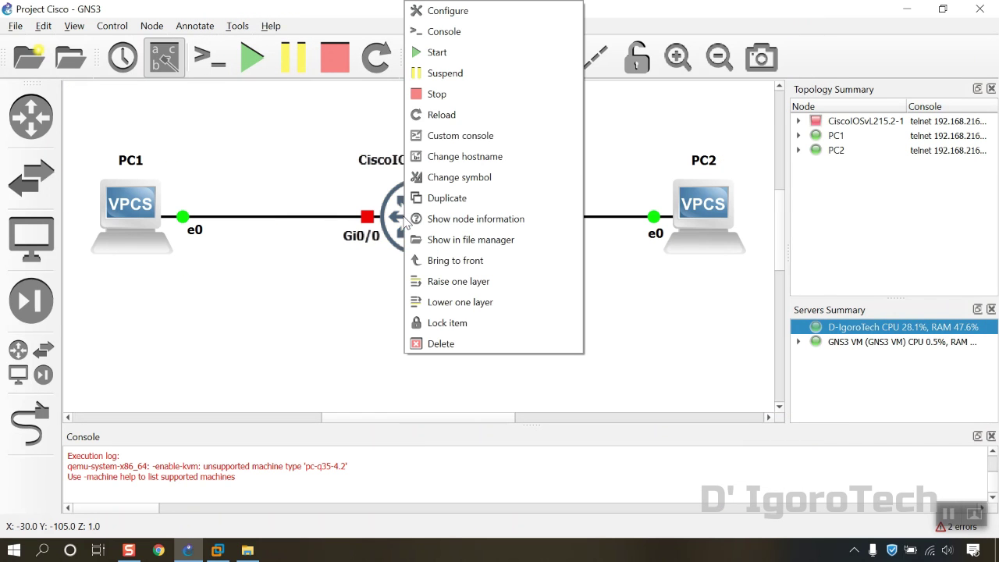
pyautogui.click(442, 52)
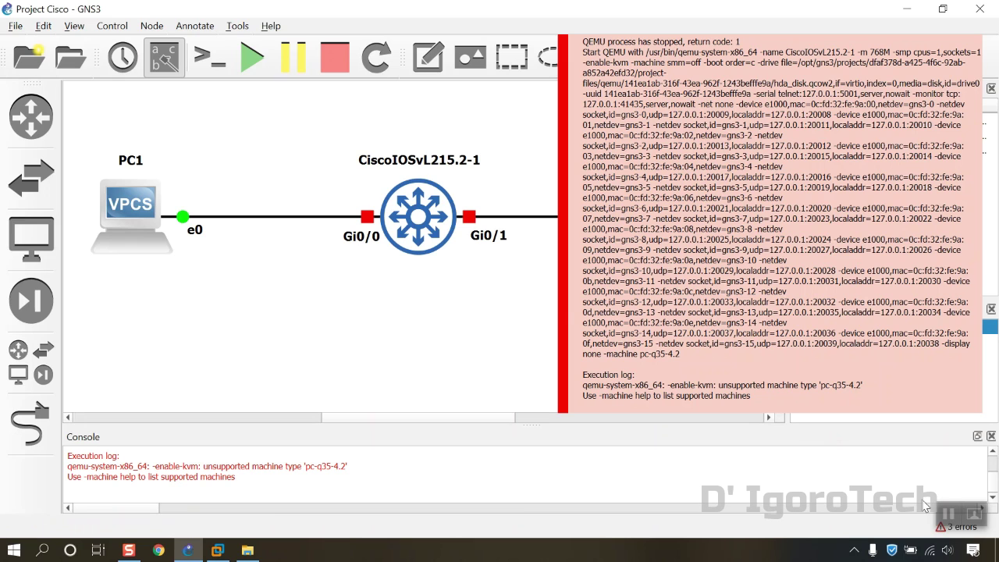
pyautogui.click(946, 512)
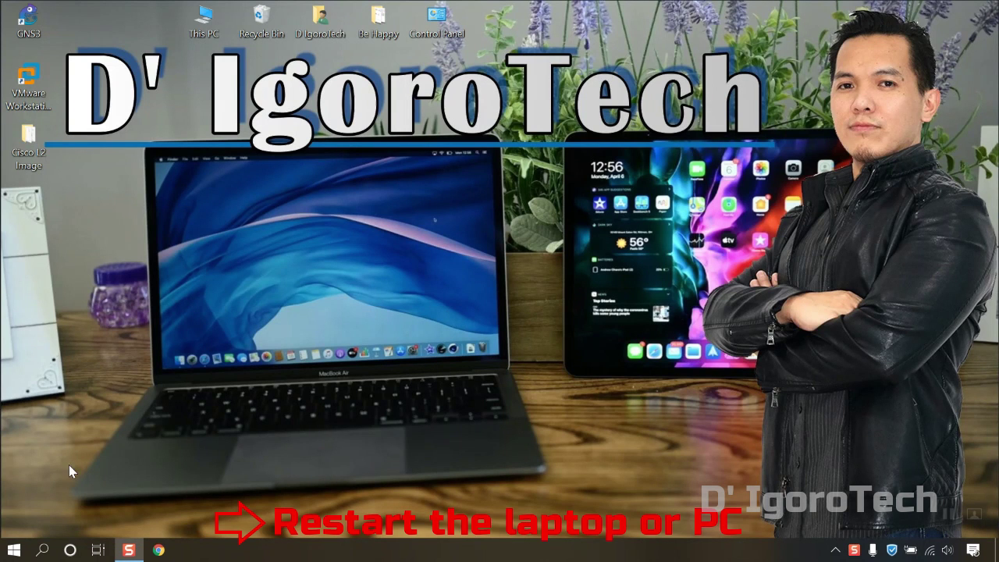
# Step: Restart the computer
pyautogui.click(13, 549)
pyautogui.click(18, 522)
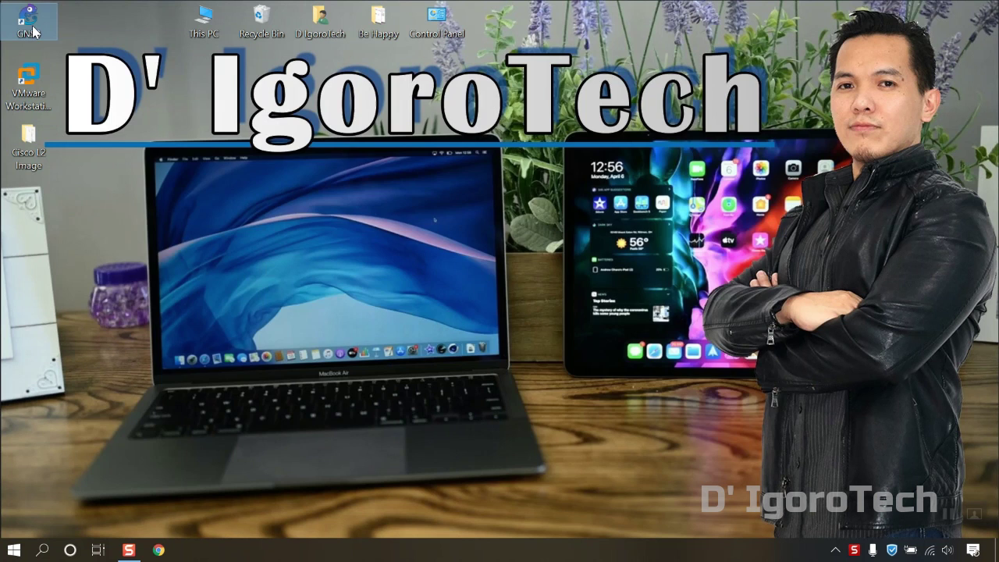
# Step: Launch GNS3, minimize the GNS3 VM window and open the recent project Project Cisco.gns3
pyautogui.doubleClick(29, 23)
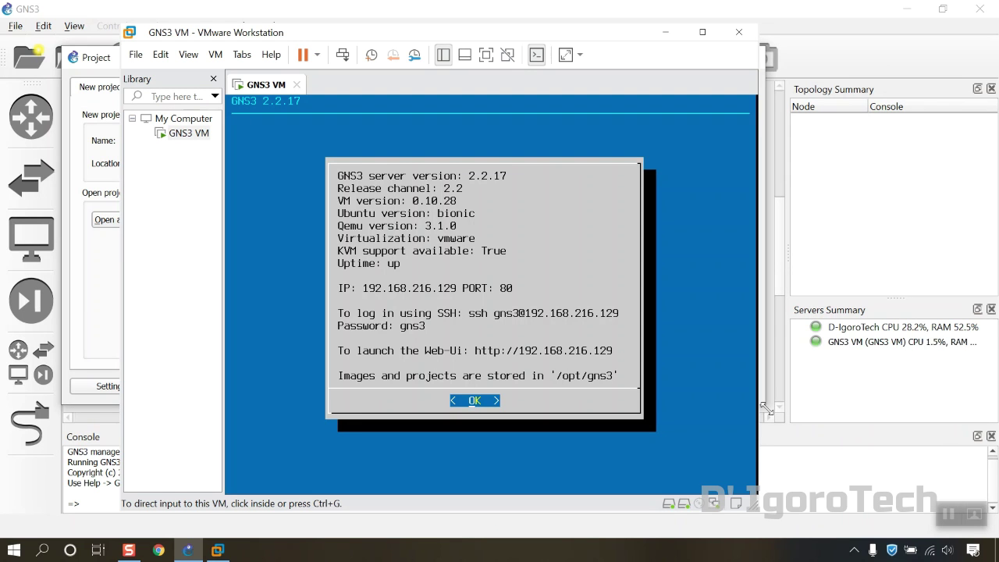
pyautogui.click(665, 38)
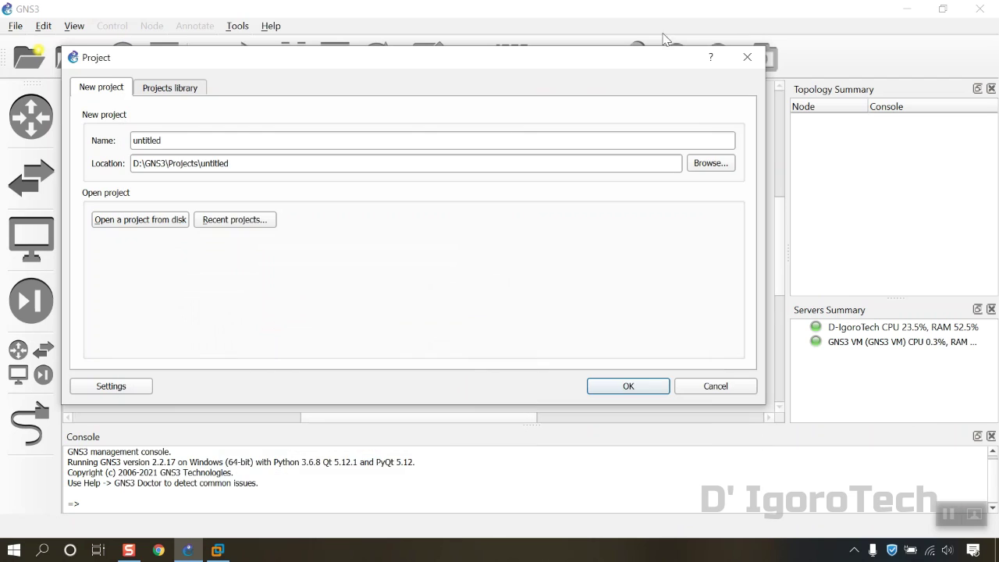
pyautogui.click(252, 217)
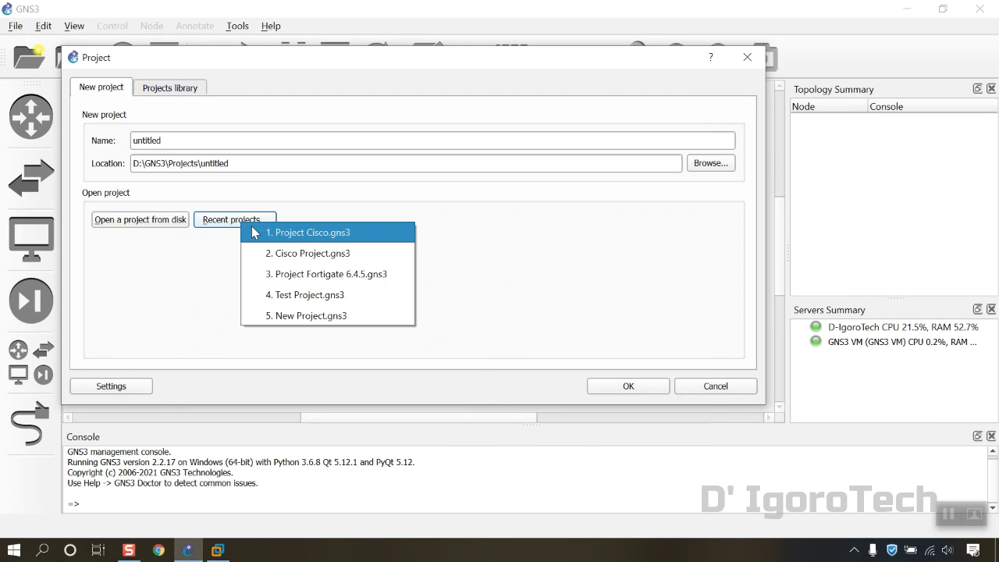
pyautogui.click(294, 234)
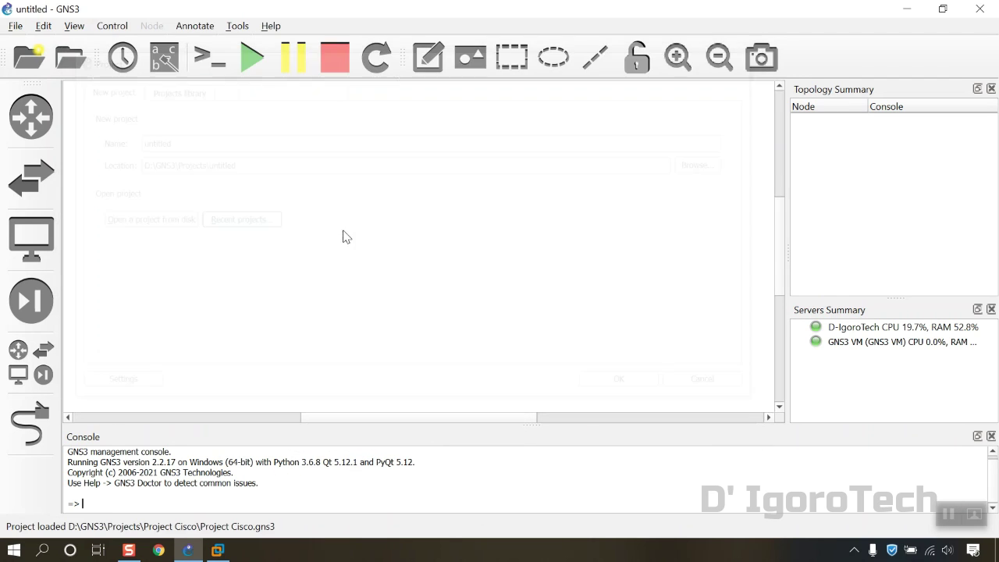
# Step: Start all devices of the reopened Project Cisco topology
pyautogui.click(252, 58)
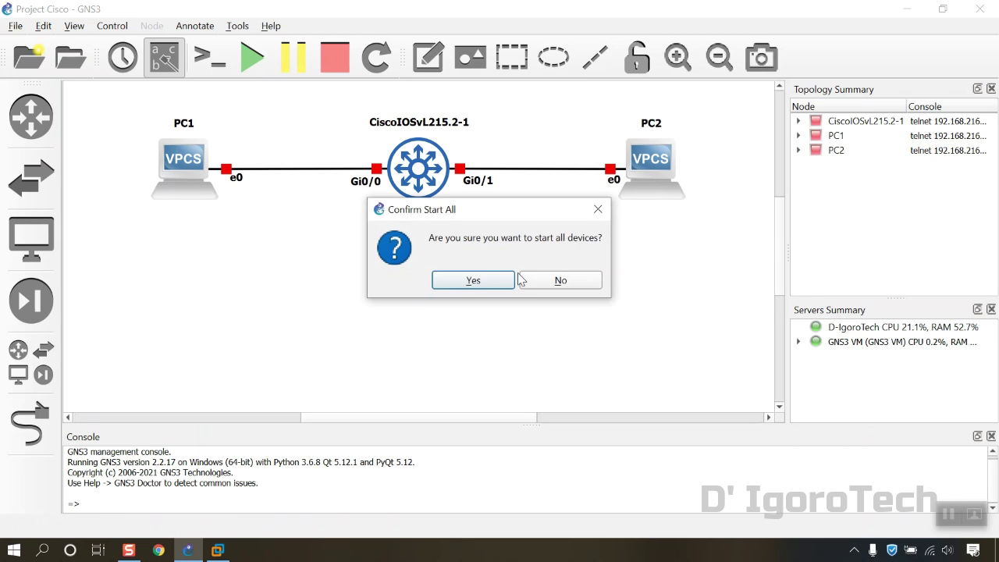
pyautogui.click(479, 283)
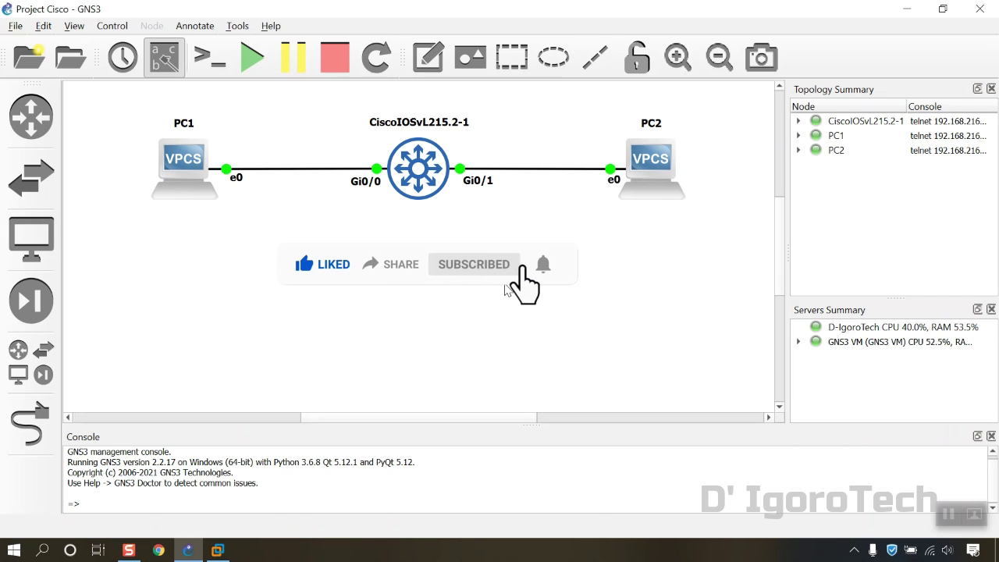
# Step: Open the consoles of all devices in the topology: the CiscoIOSvL215.2-1 switch, PC2 and PC1
pyautogui.click(219, 66)
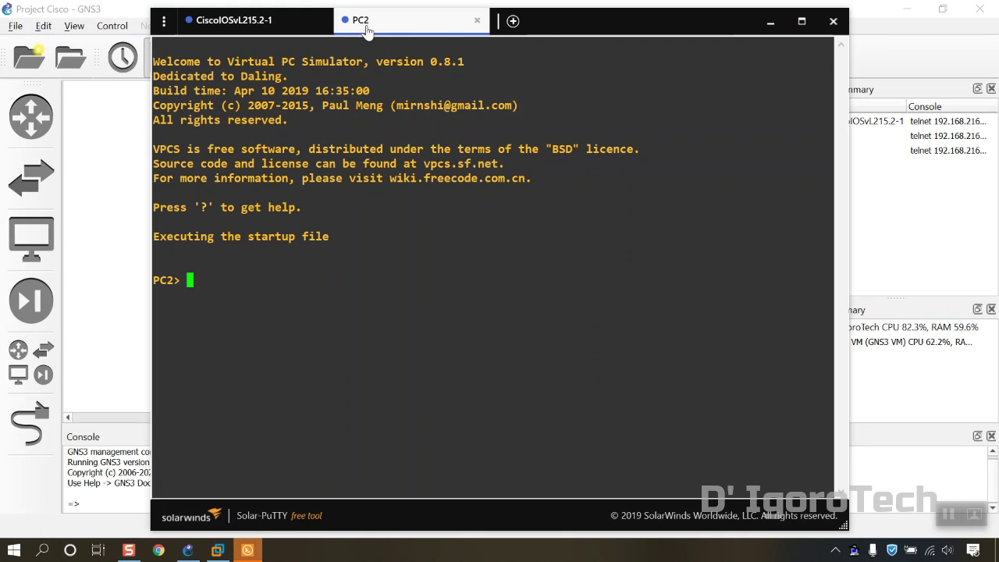
pyautogui.moveTo(580, 21); pyautogui.dragTo(760, 48)
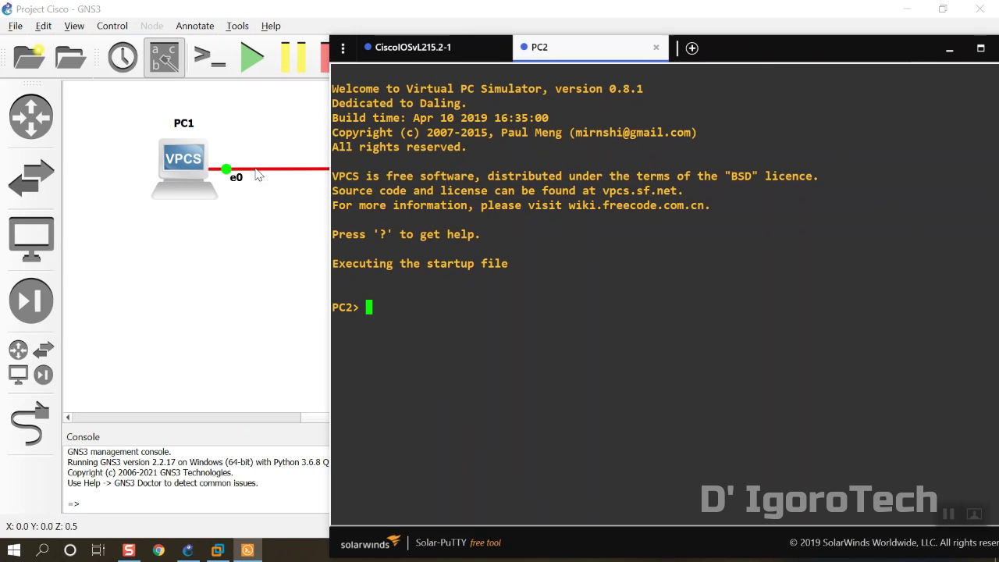
pyautogui.rightClick(181, 162)
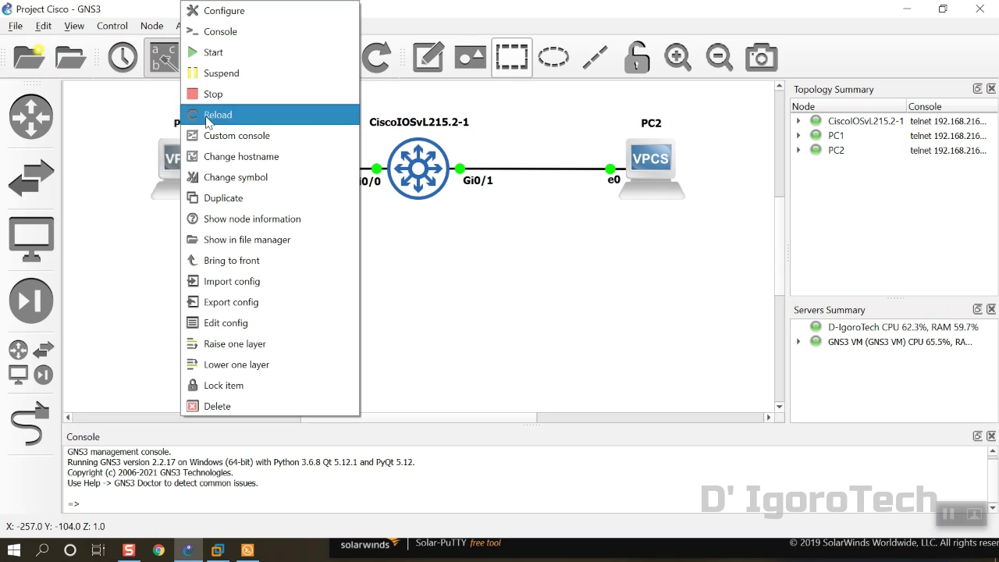
pyautogui.click(219, 40)
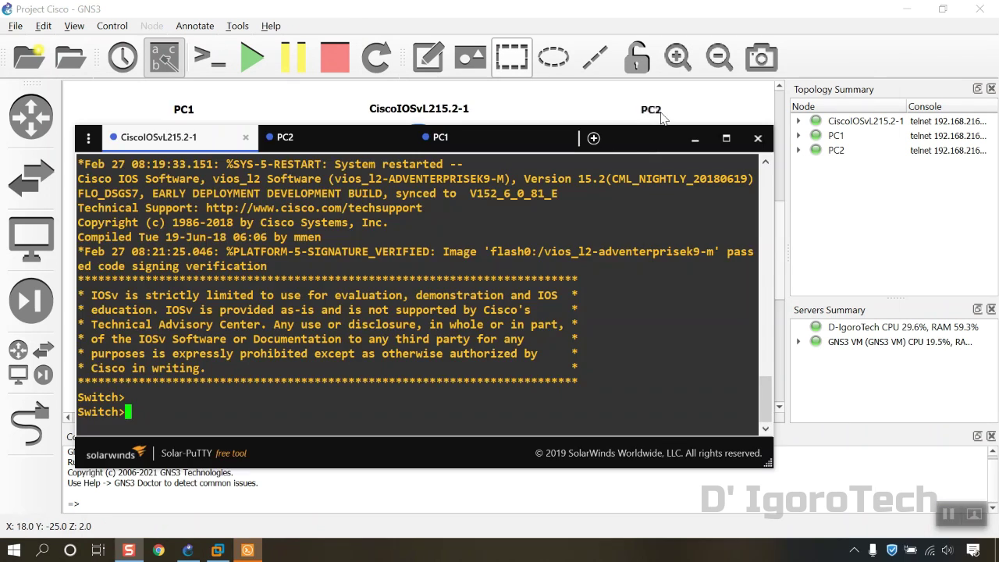
# Step: Enter privileged mode on the maximized switch console and list its interfaces with show ip int b
pyautogui.click(725, 138)
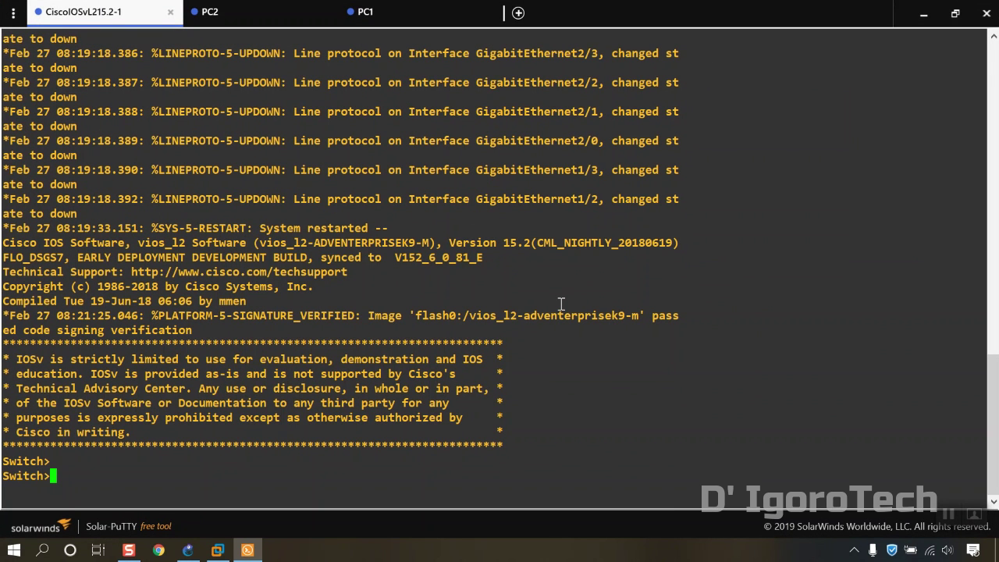
pyautogui.write('en')
pyautogui.press('Return')
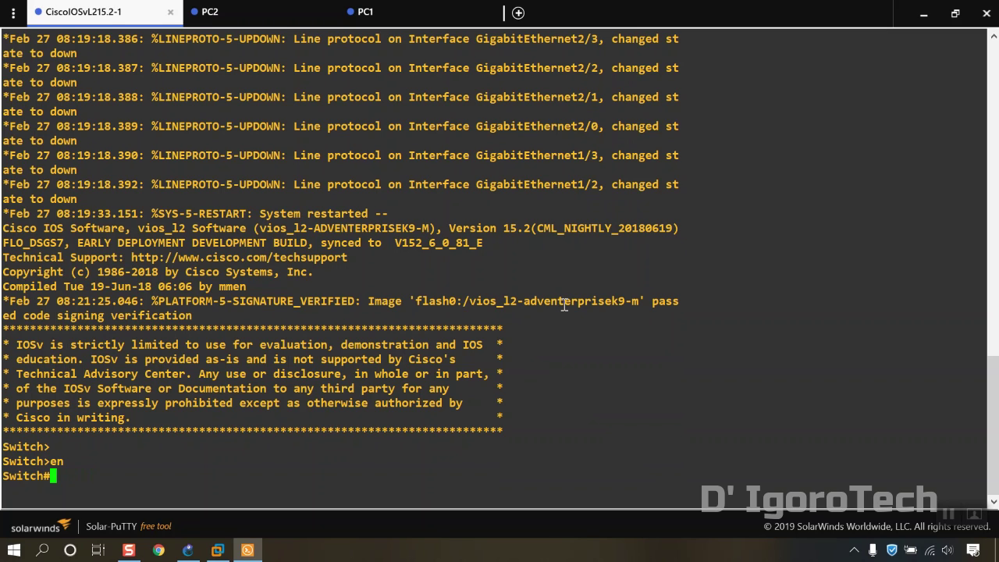
pyautogui.write('show ip int b')
pyautogui.press('Return')
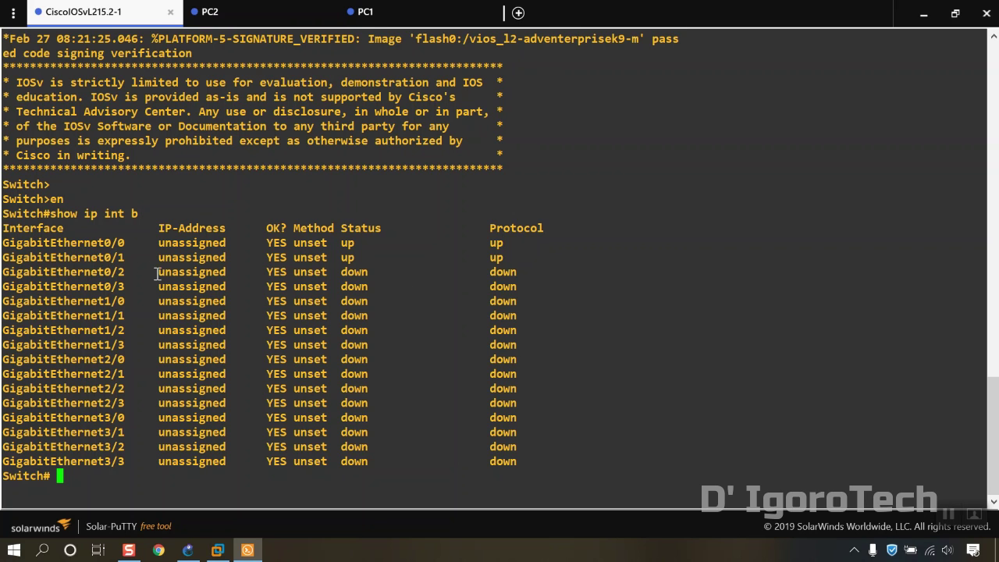
# Step: Assign PC1 the IP address 10.1.1.1 with subnet mask 255.255.255.0 in its console
pyautogui.click(269, 17)
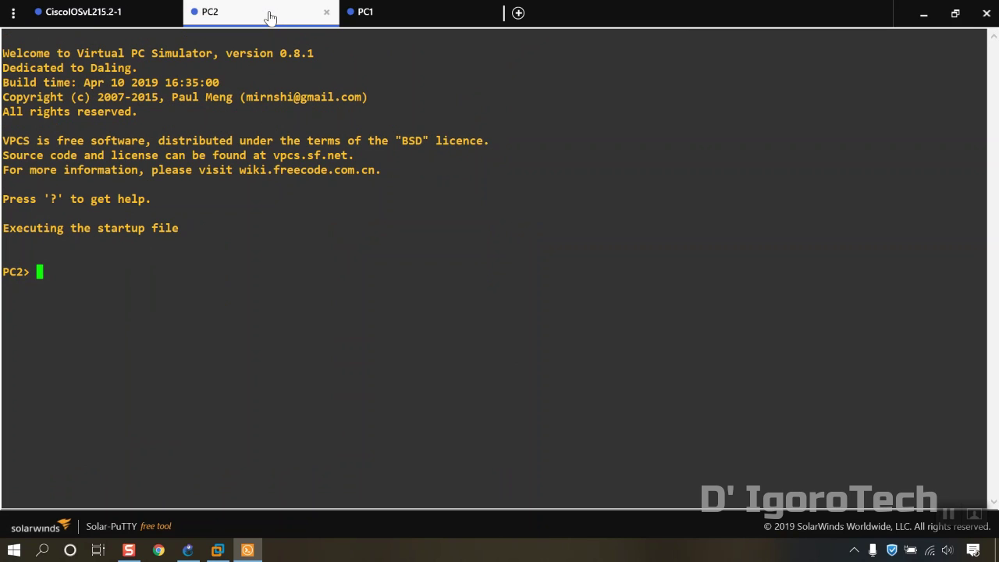
pyautogui.click(390, 17)
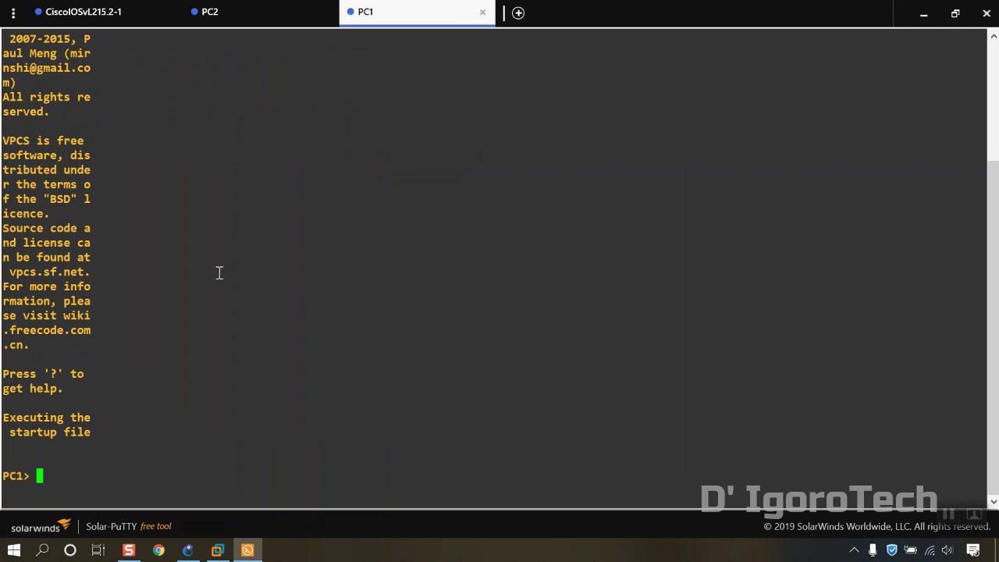
pyautogui.press('Return')
pyautogui.press('Return')
pyautogui.press('Return')
pyautogui.press('Return')
pyautogui.press('Return')
pyautogui.press('Return')
pyautogui.write('ip ')
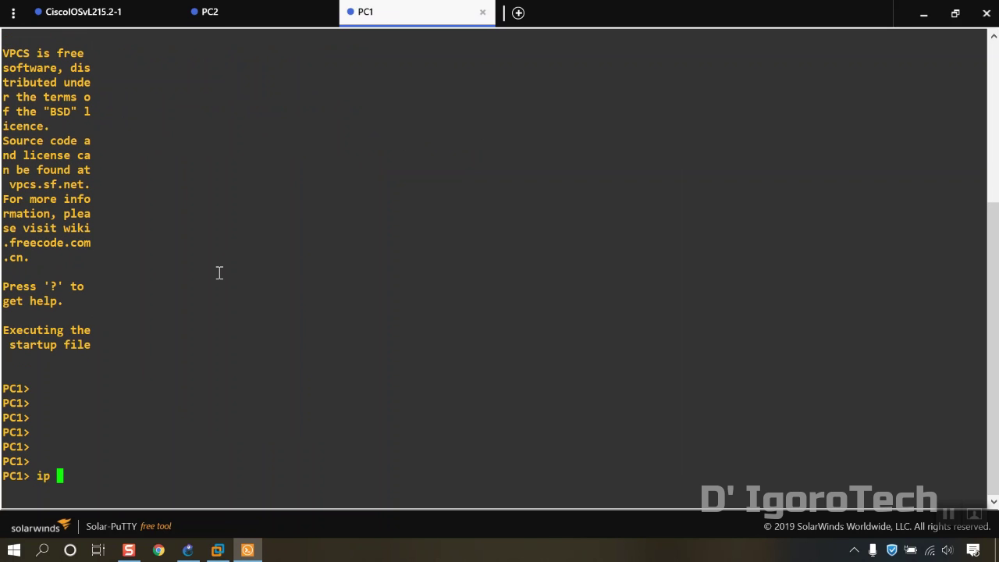
pyautogui.write('10.1.1.1 255.255.255.0')
pyautogui.press('Return')
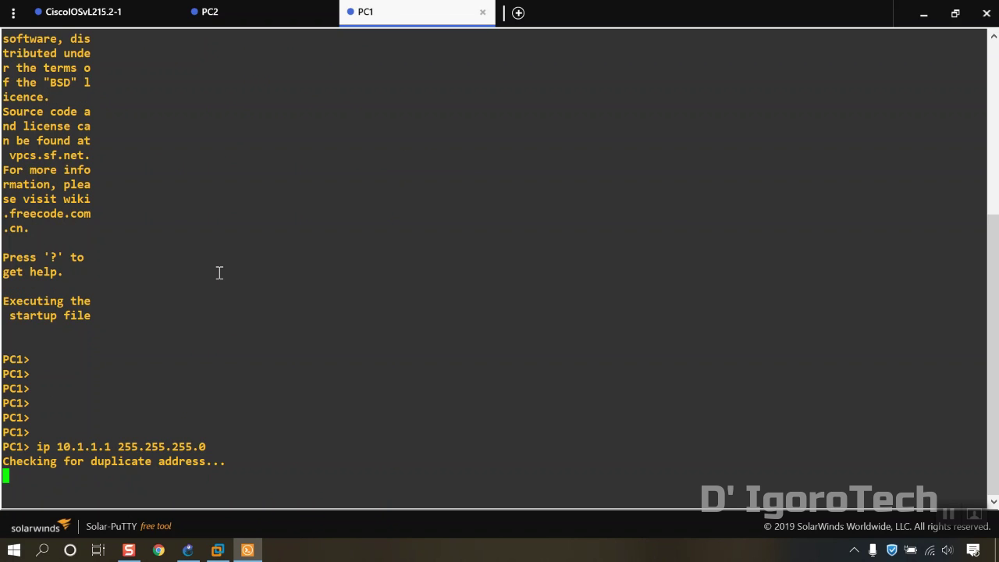
# Step: Assign PC2 the IP address 10.1.1.2 with subnet mask 255.255.255.0 in its console
pyautogui.click(281, 14)
pyautogui.write('ipi')
pyautogui.press('BackSpace')
pyautogui.write('10.1.1.2 255.255.255.0')
pyautogui.press('Return')
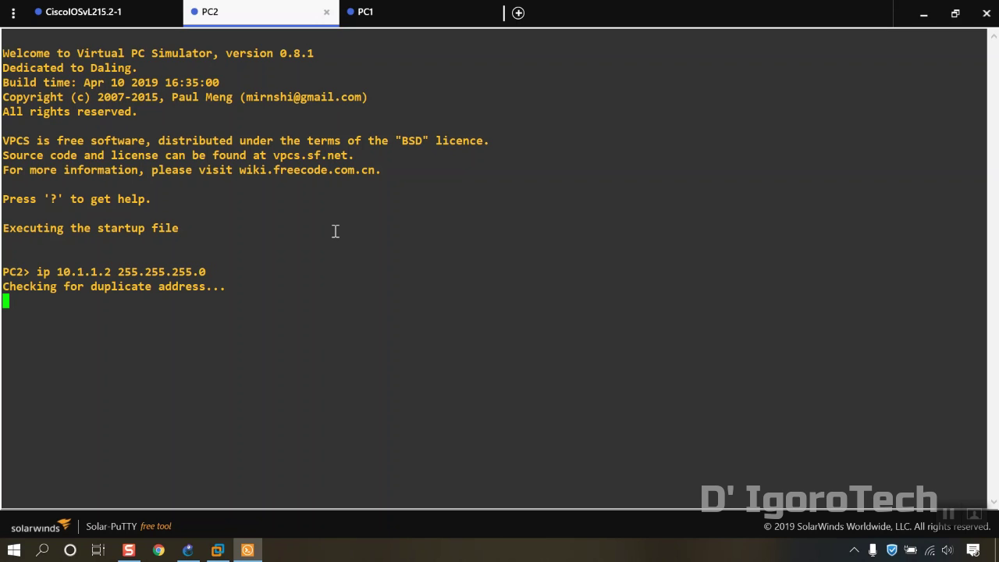
# Step: Shrink the console window below the topology devices, ping 10.1.1.2 from PC1 and interrupt the ping
pyautogui.click(954, 13)
pyautogui.moveTo(613, 127); pyautogui.dragTo(640, 202)
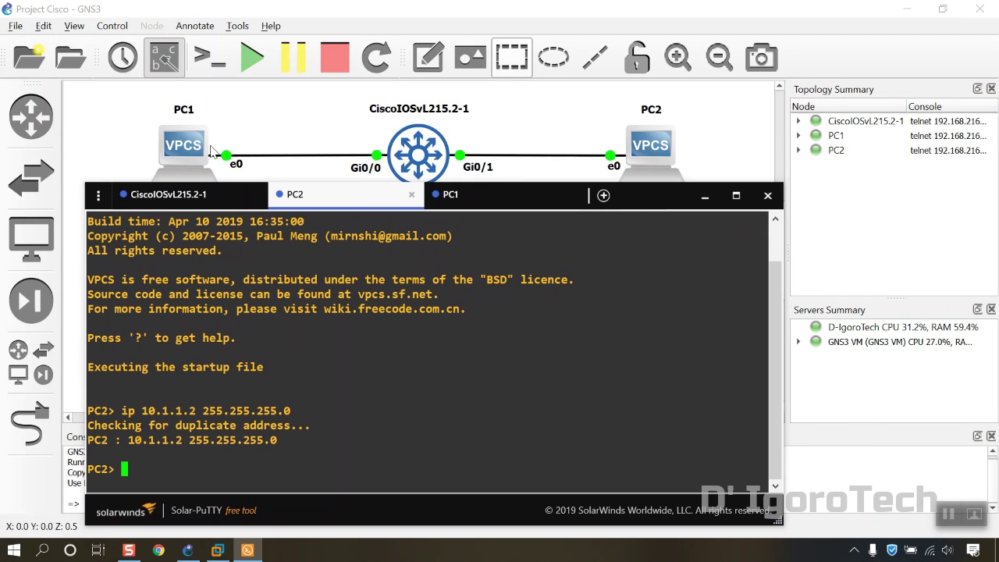
pyautogui.moveTo(650, 203); pyautogui.dragTo(650, 186)
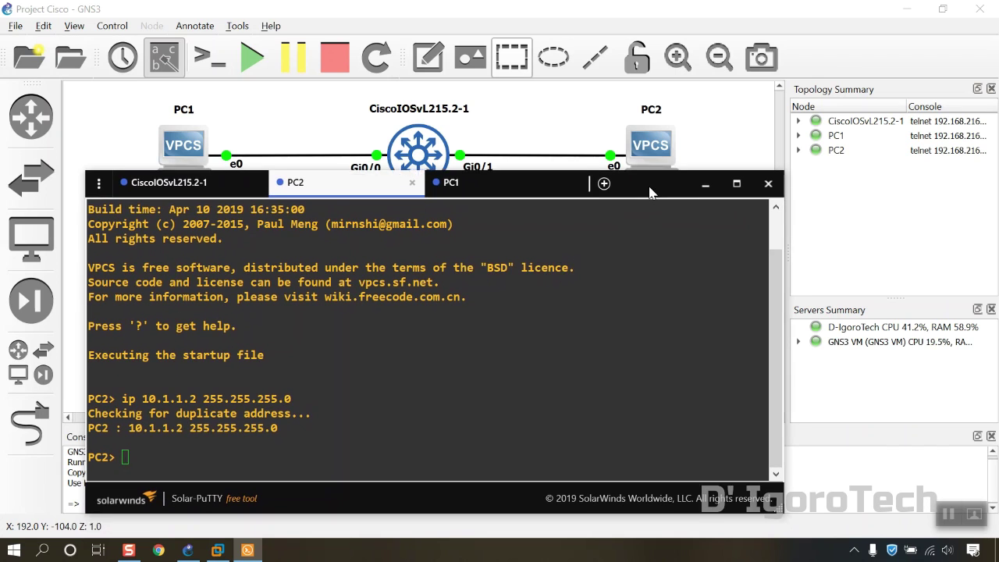
pyautogui.click(499, 179)
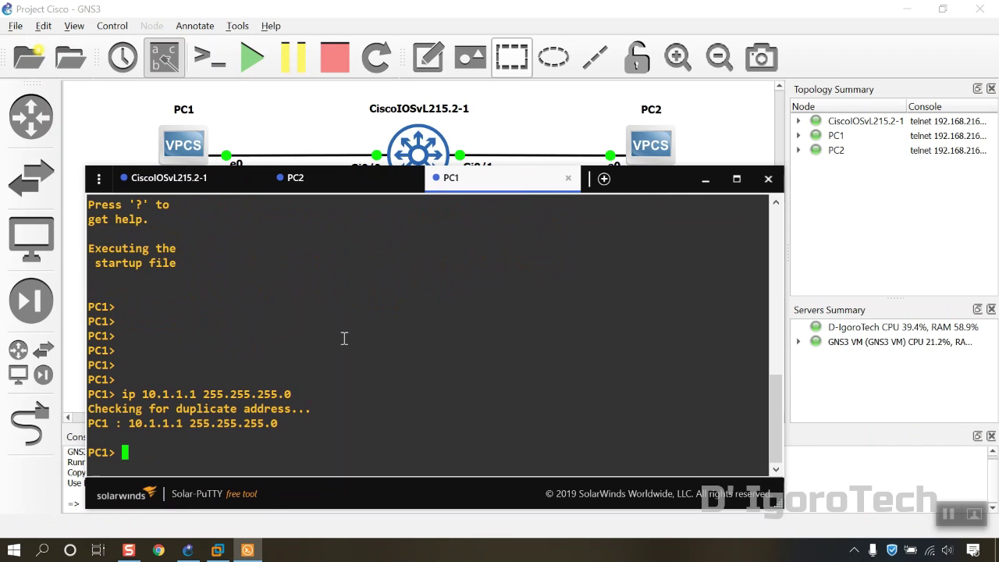
pyautogui.write('ping 10.1.1.')
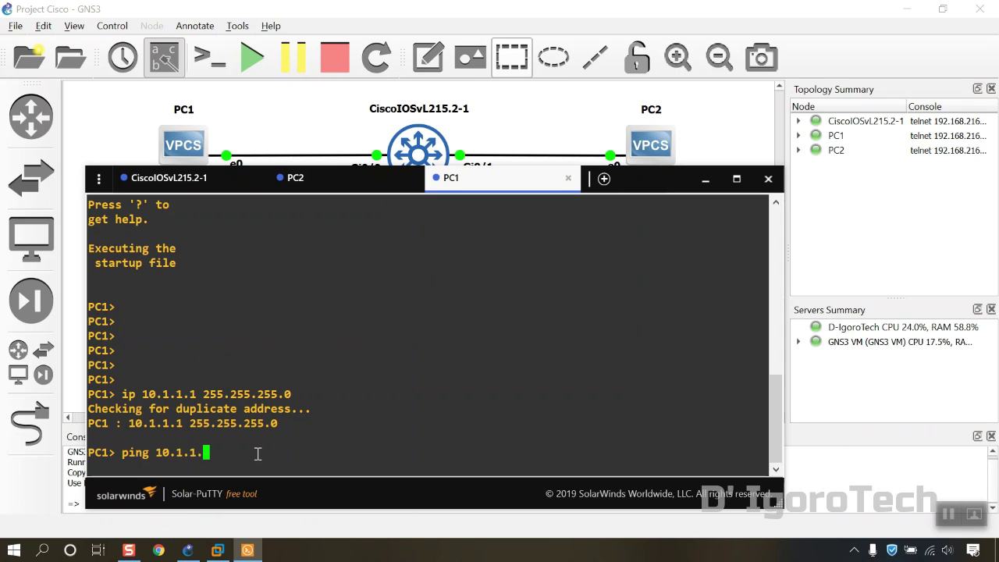
pyautogui.write('2')
pyautogui.press('Return')
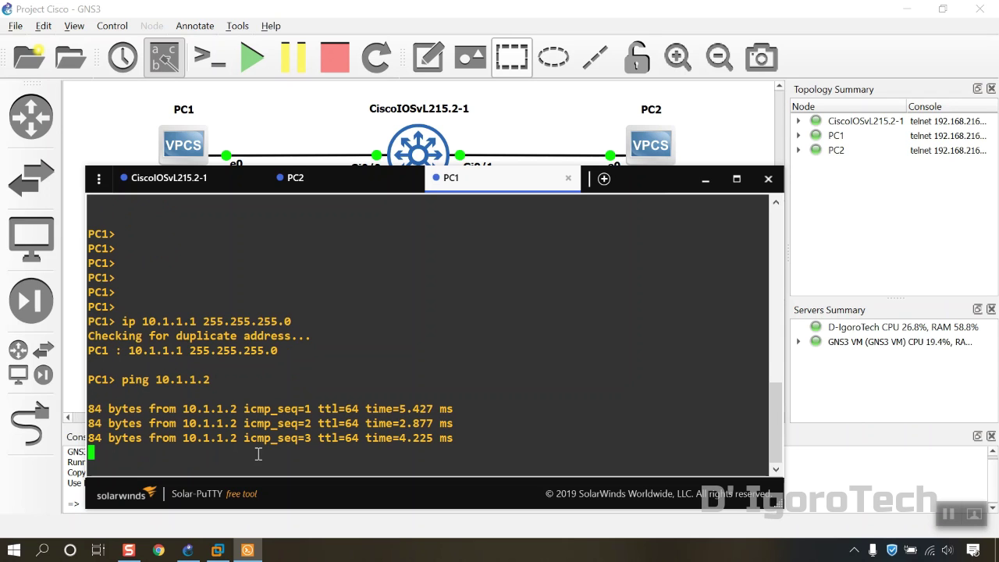
pyautogui.hotkey('ctrl', 'c')
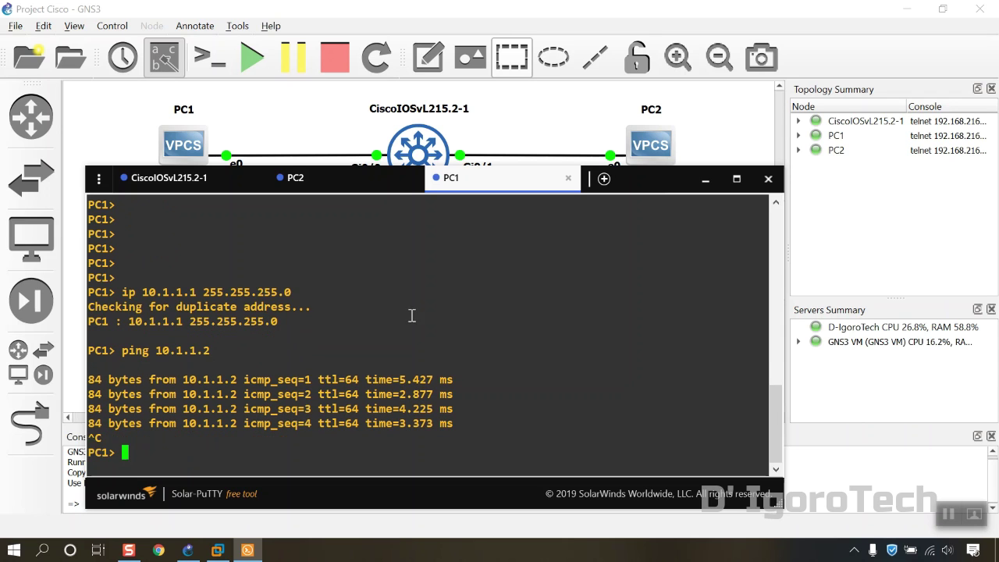
# Step: Ping 10.1.1.1 from the PC2 console and end the ping
pyautogui.click(332, 184)
pyautogui.write('ping')
pyautogui.press('BackSpace')
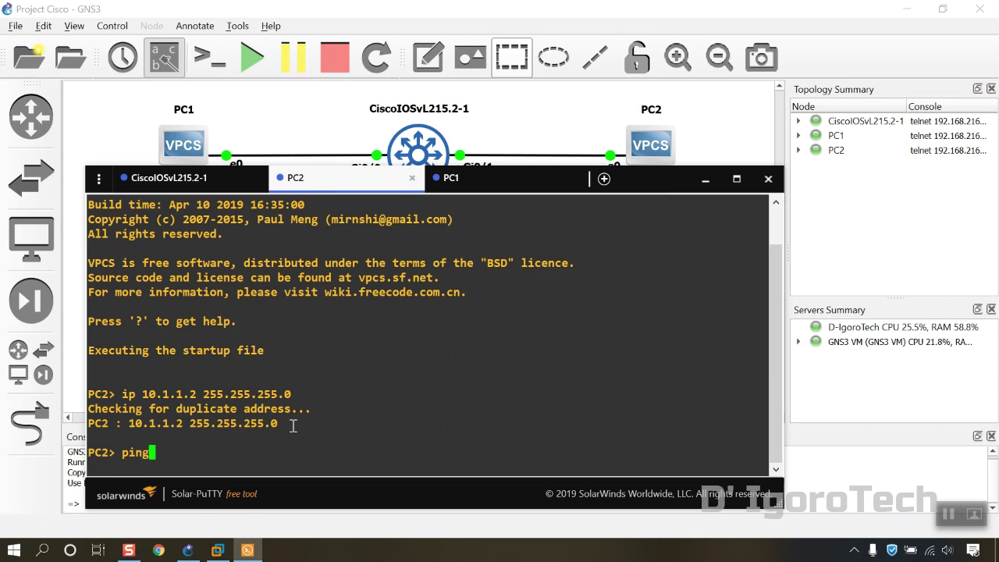
pyautogui.write('10.1.1.1')
pyautogui.press('Return')
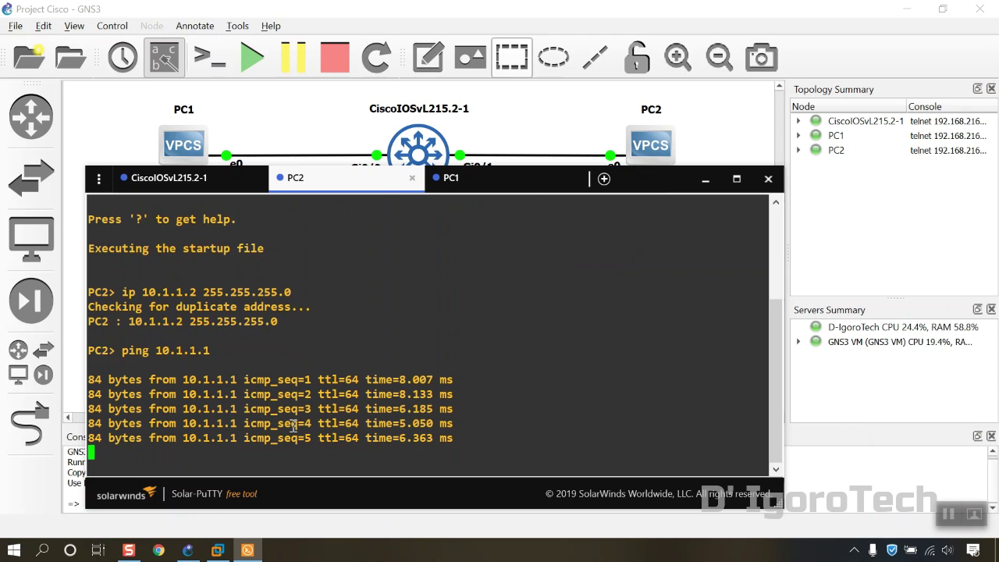
pyautogui.hotkey('ctrl', 'c')
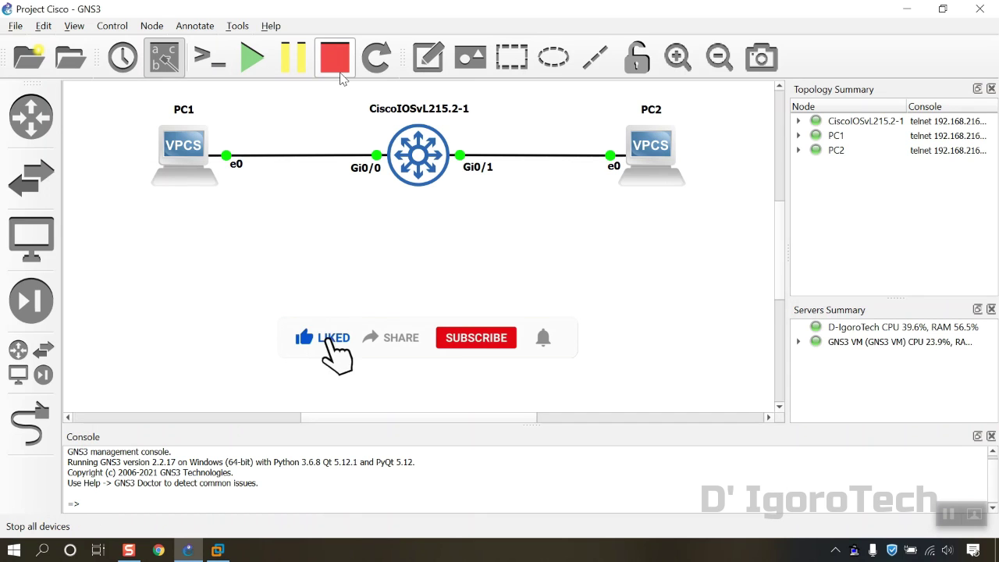
# Step: Stop all devices in the topology and minimize the GNS3 window
pyautogui.click(340, 77)
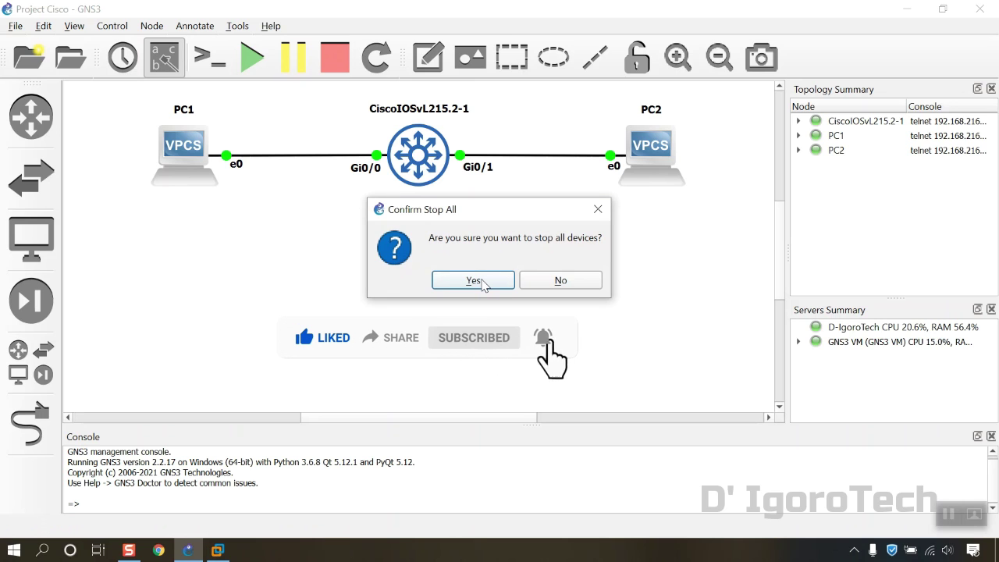
pyautogui.click(474, 280)
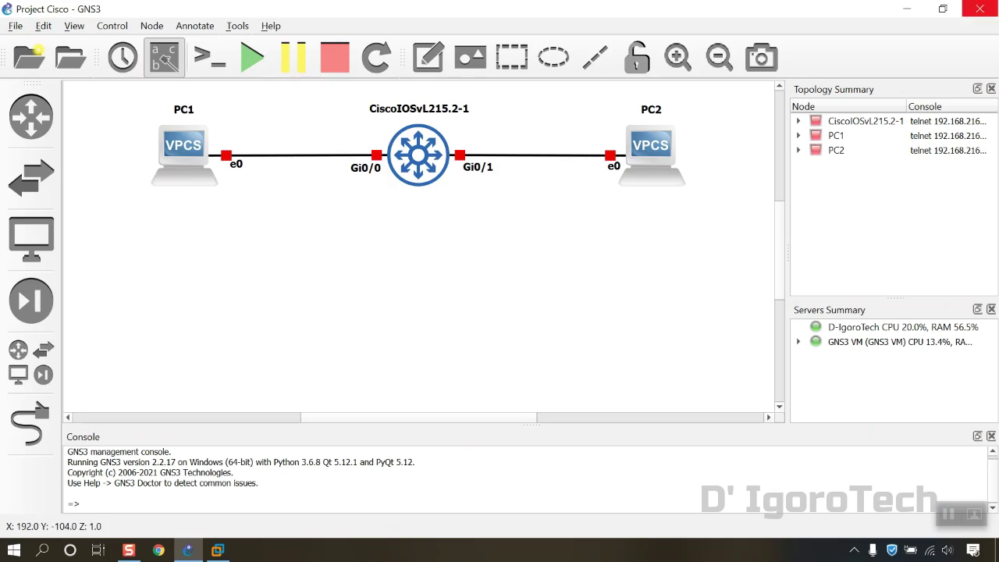
pyautogui.click(907, 8)
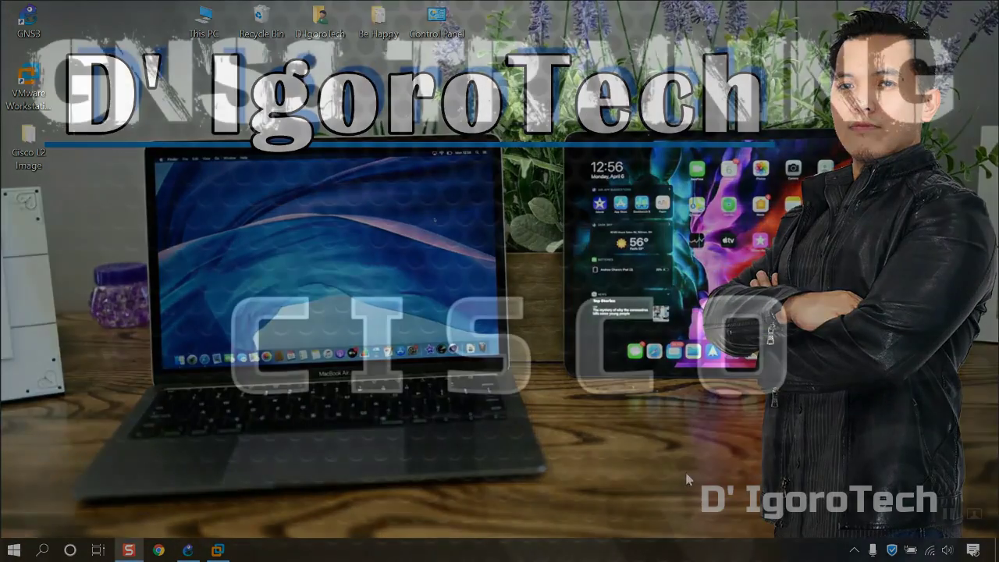